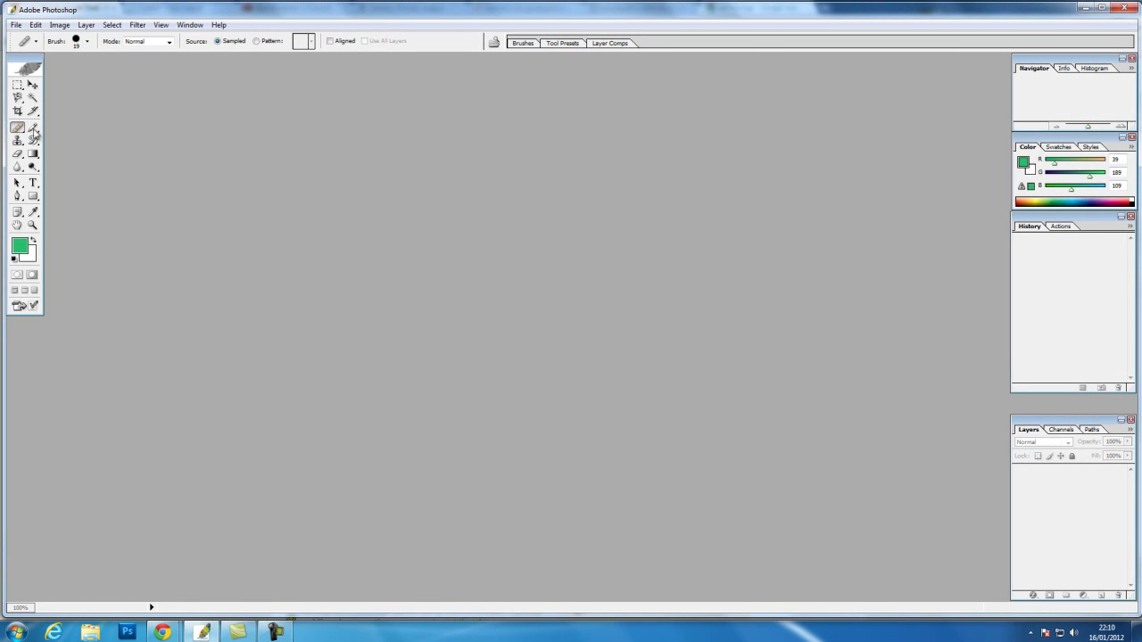
Step: Choose the Clone Stamp Tool from the stamp flyout and open the File menu
{"action": "left_click", "coordinate": [33, 127]}
{"action": "left_click", "coordinate": [17, 140]}
{"action": "left_click", "coordinate": [17, 141]}
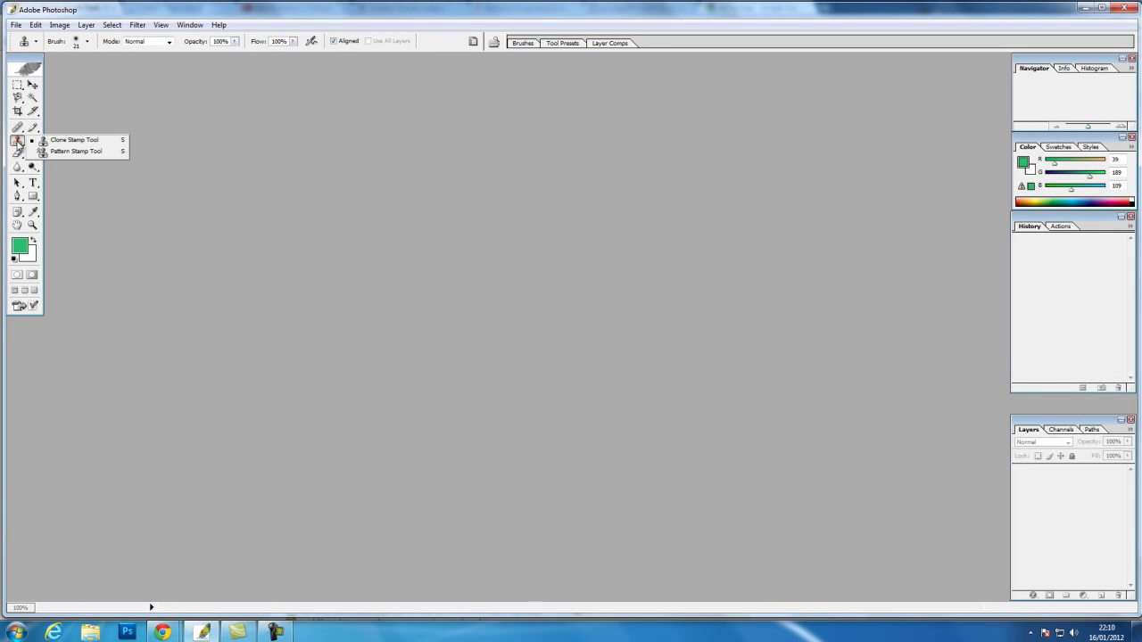
{"action": "left_click", "coordinate": [16, 25]}
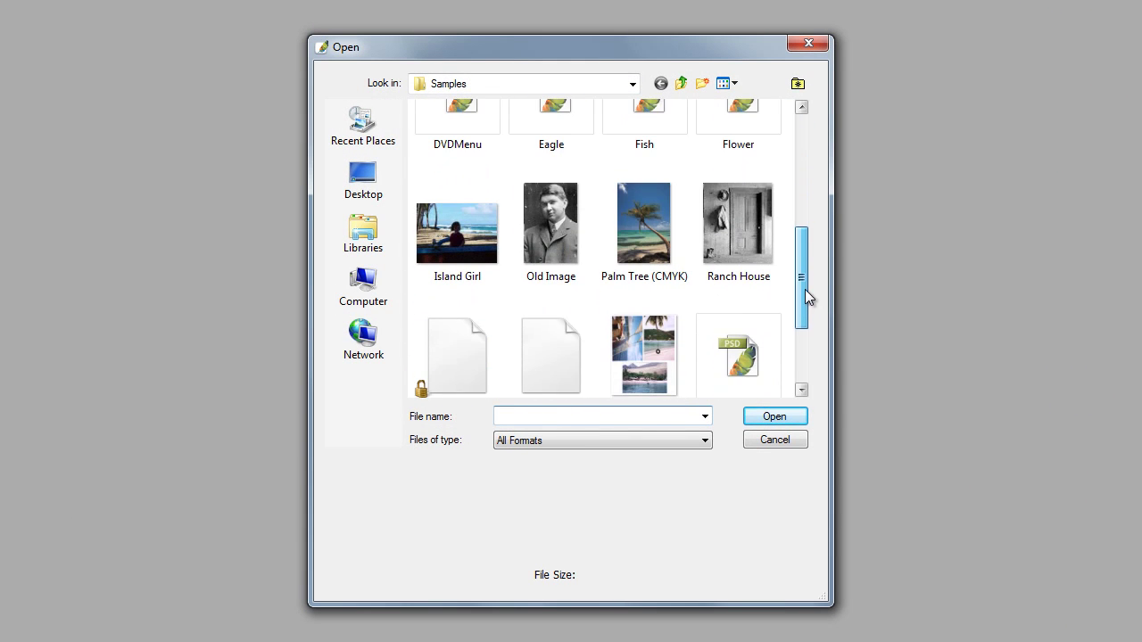
Step: Open Old Image from Samples, discarding its embedded colour profile, and view the Image menu
{"action": "left_click", "coordinate": [550, 252]}
{"action": "left_click", "coordinate": [769, 416]}
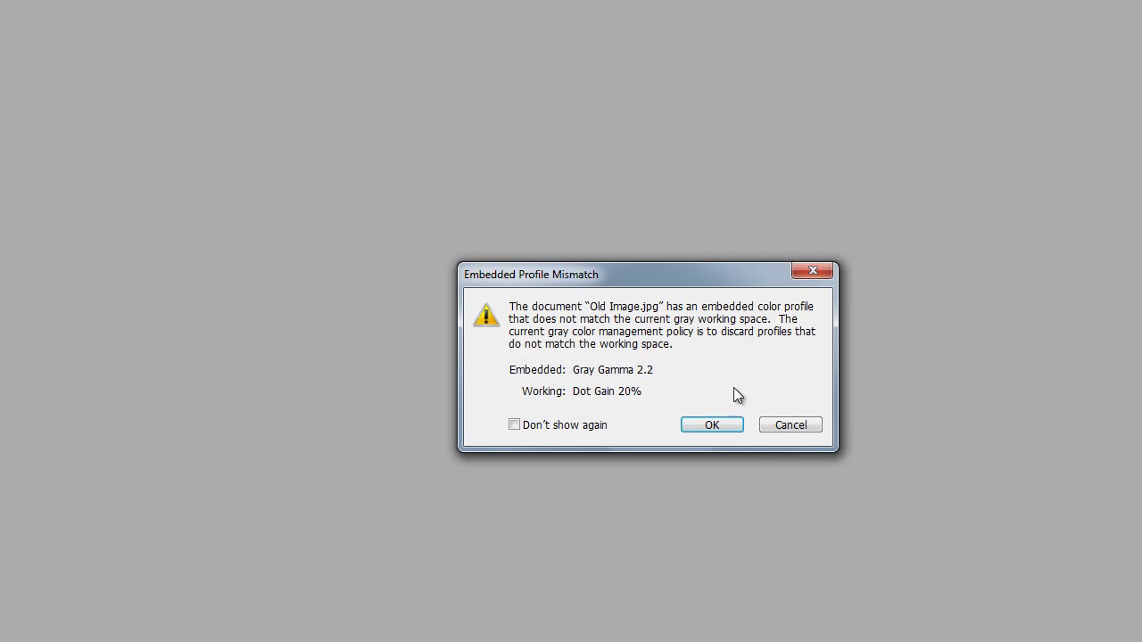
{"action": "left_click", "coordinate": [712, 424]}
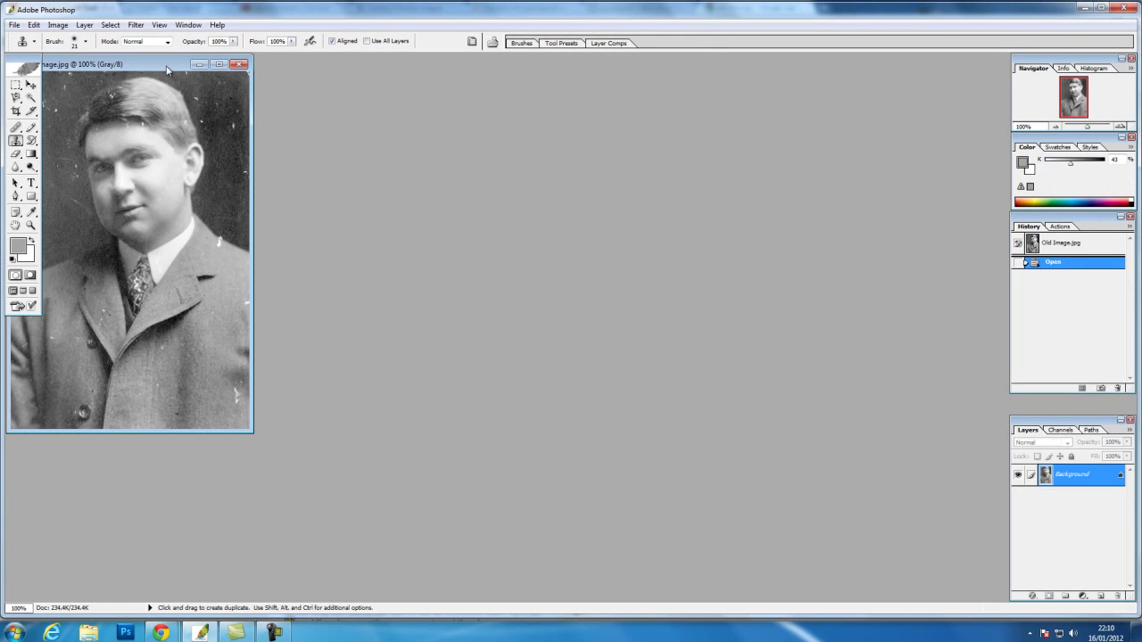
{"action": "left_click_drag", "start_coordinate": [166, 70], "coordinate": [462, 109]}
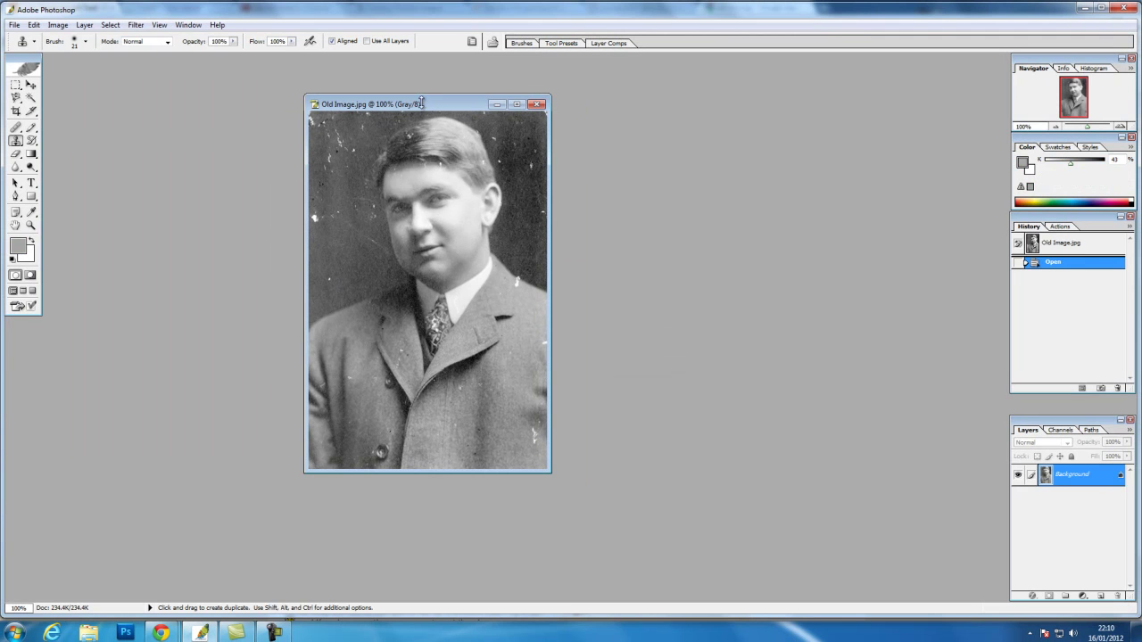
{"action": "left_click", "coordinate": [84, 25]}
{"action": "mouse_move", "coordinate": [57, 25]}
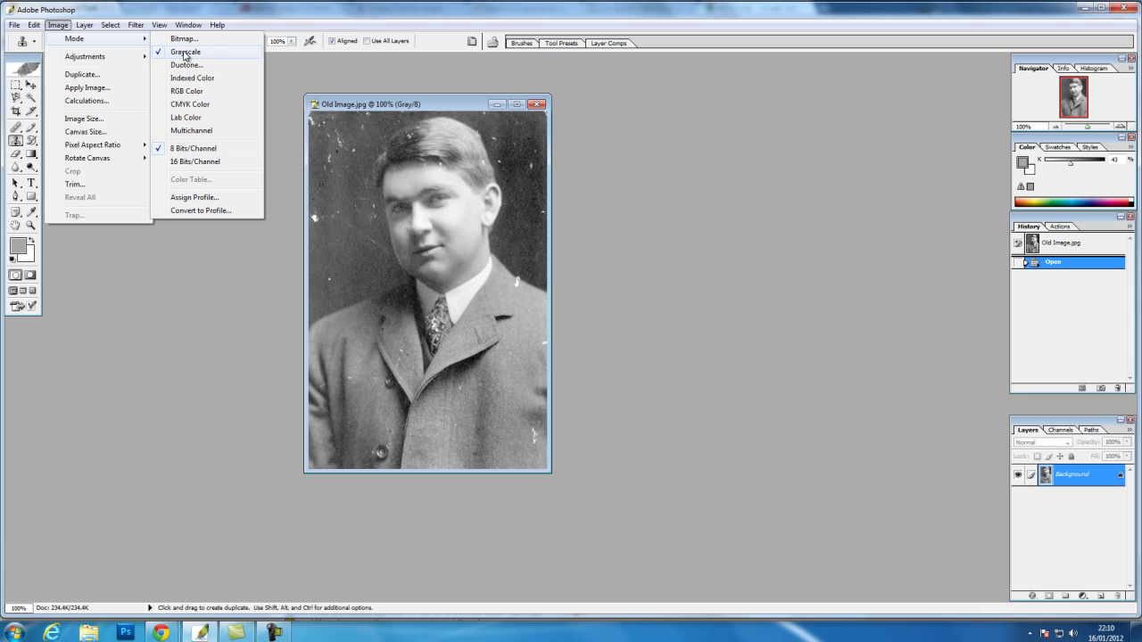
Step: Enlarge the Old Image.jpg window from its corner and nudge it so the portrait sits centred
{"action": "left_click_drag", "start_coordinate": [398, 108], "coordinate": [414, 102]}
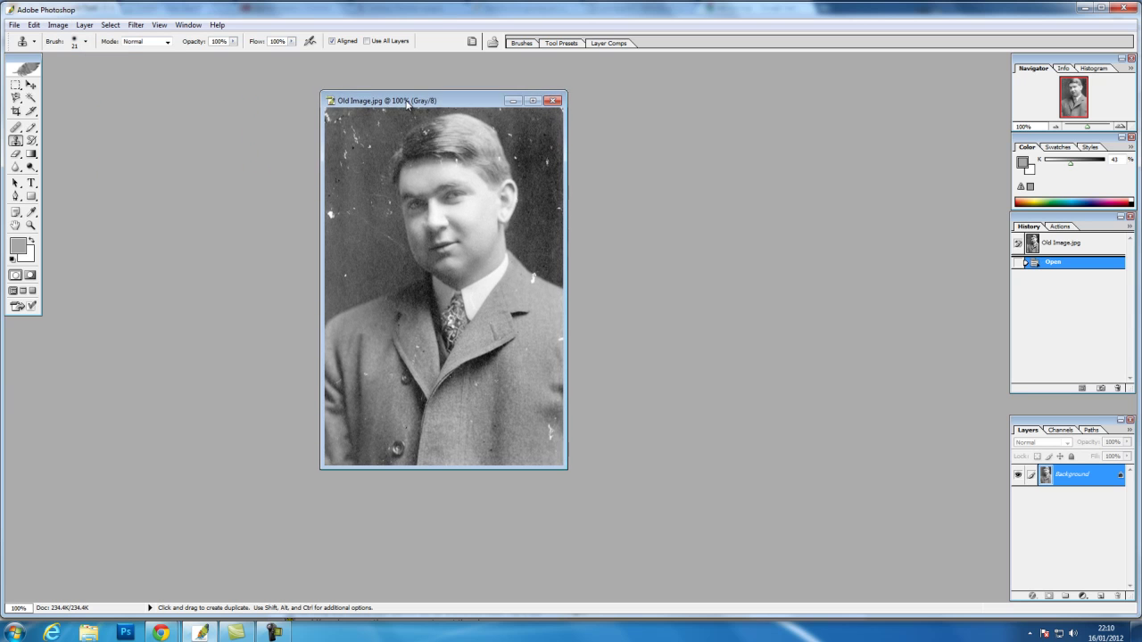
{"action": "left_click_drag", "start_coordinate": [564, 468], "coordinate": [652, 530]}
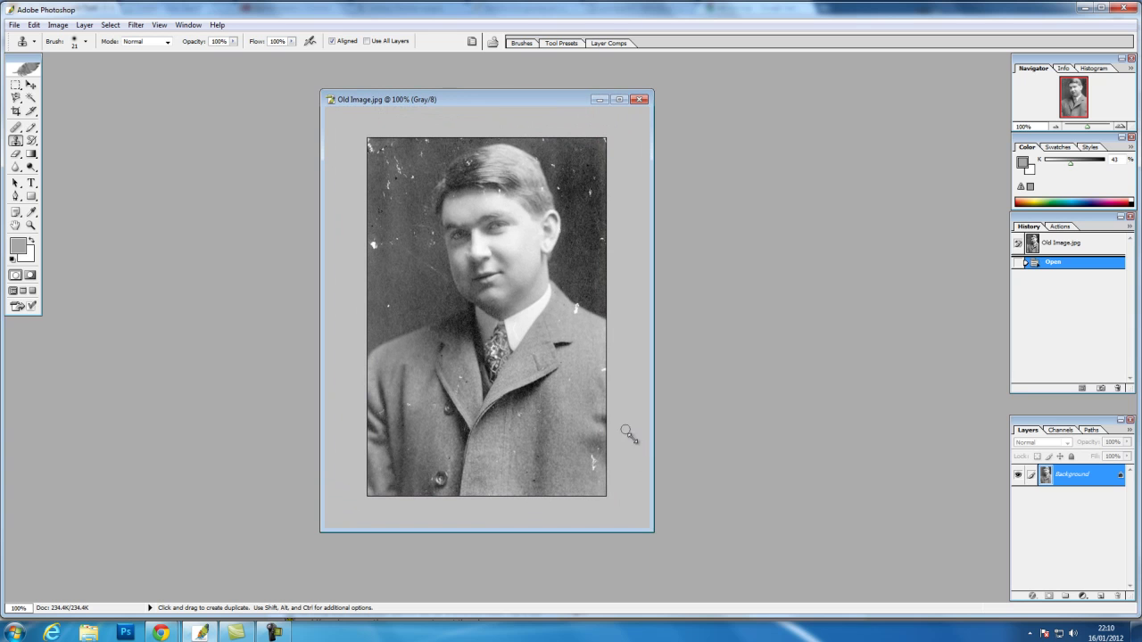
{"action": "left_click_drag", "start_coordinate": [502, 106], "coordinate": [504, 96]}
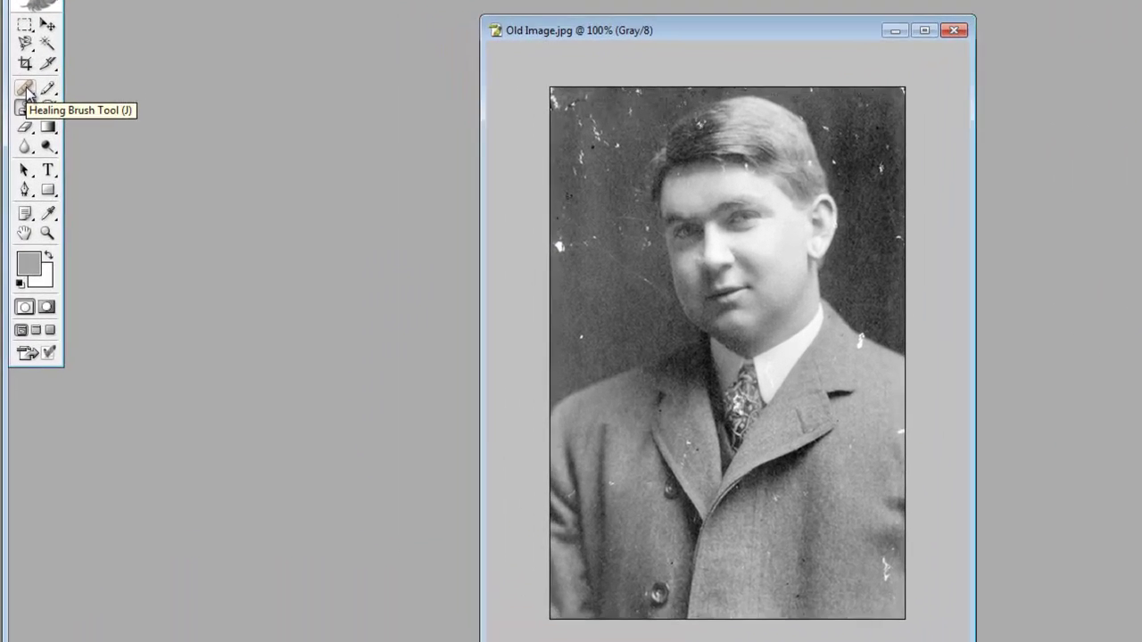
Step: Select the Healing Brush Tool and Alt-click to set its source, dismissing the missing-source warning
{"action": "left_click", "coordinate": [15, 128]}
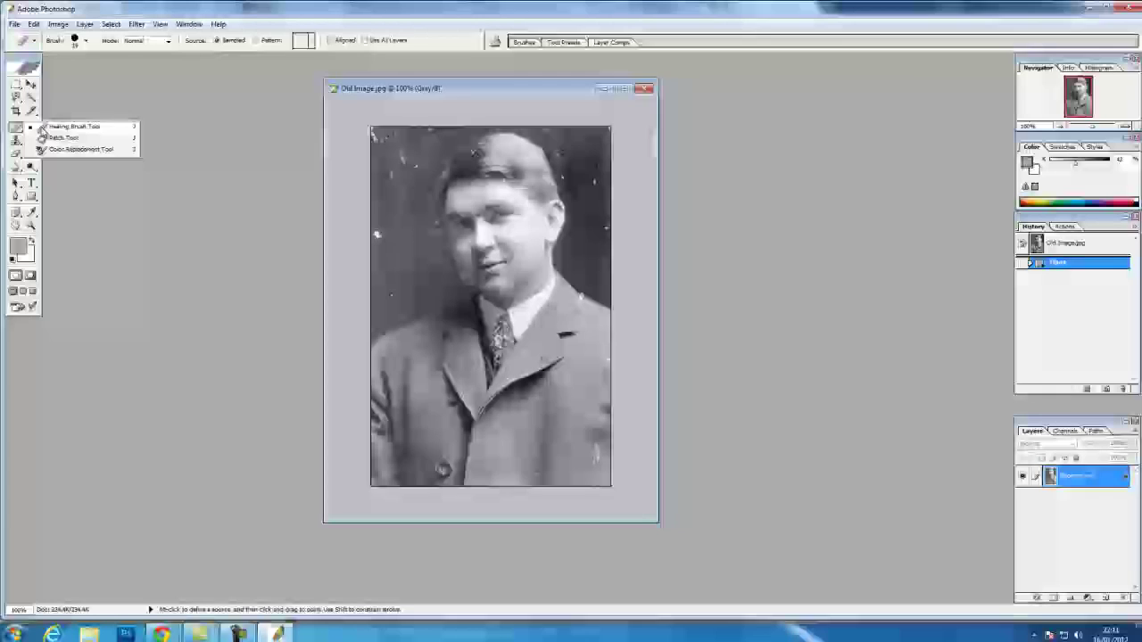
{"action": "left_click", "coordinate": [41, 128]}
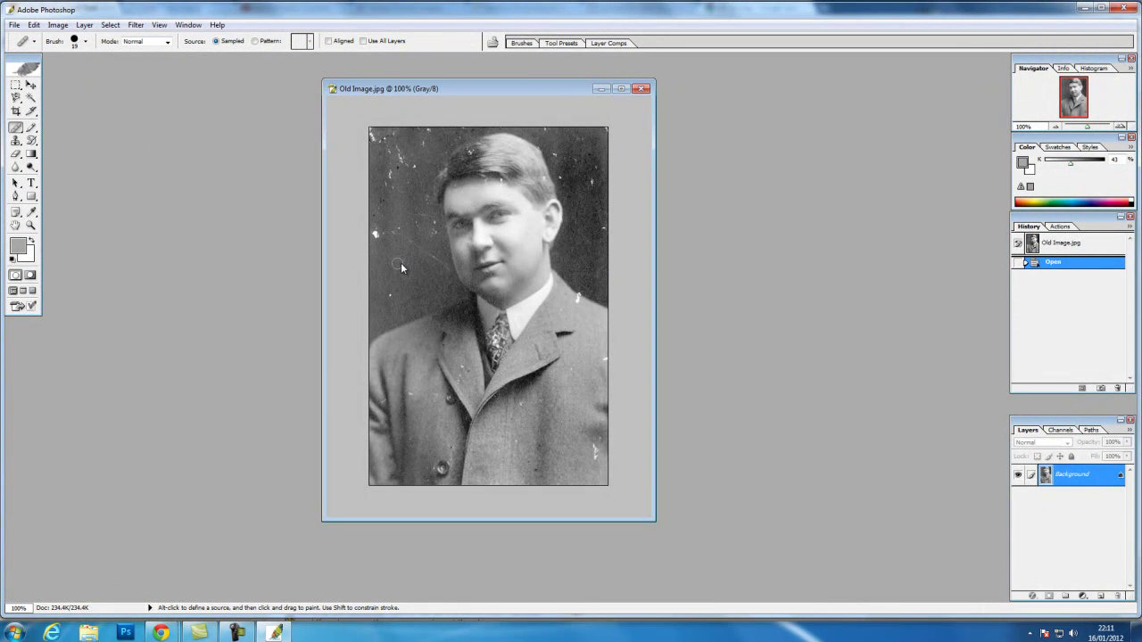
{"action": "key", "text": "alt"}
{"action": "key", "text": "alt"}
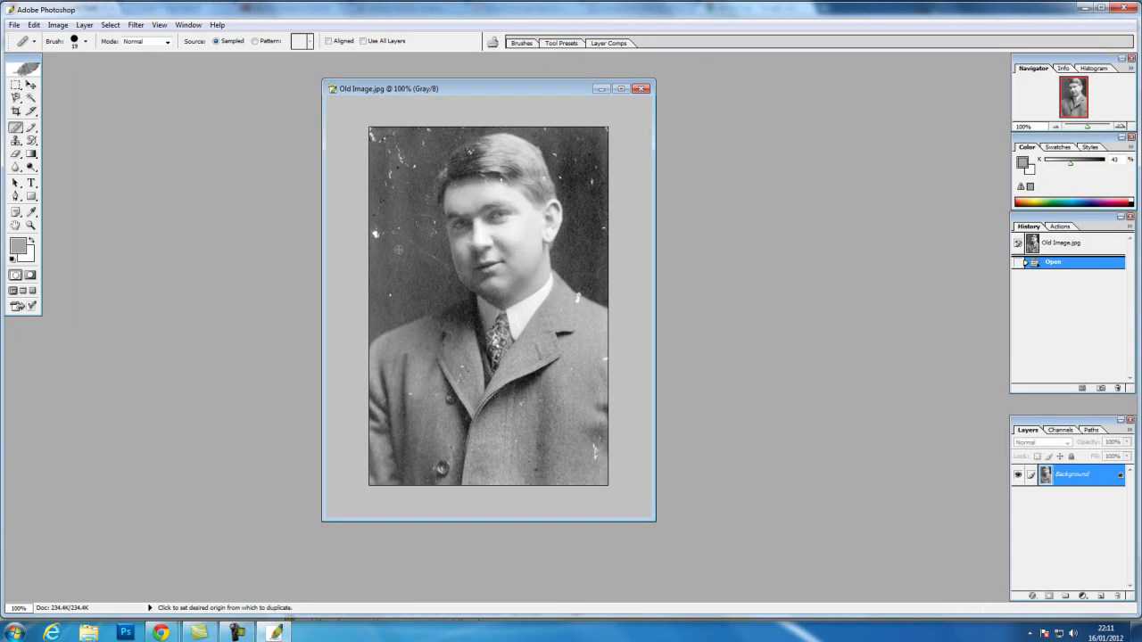
{"action": "left_click", "coordinate": [398, 243], "text": "alt"}
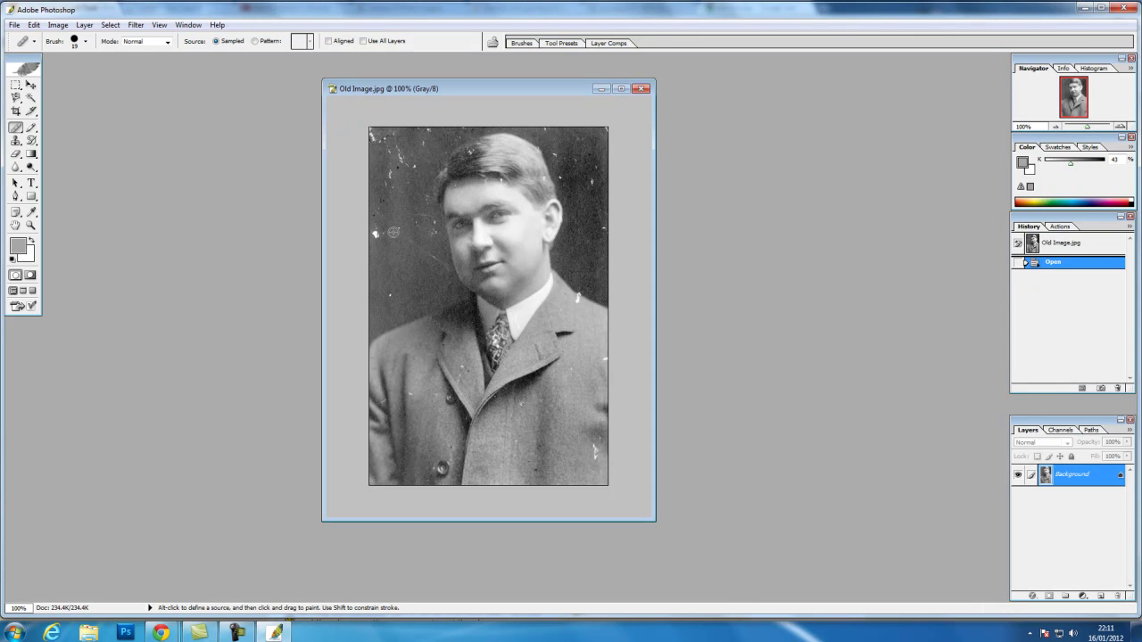
{"action": "left_click", "coordinate": [392, 232]}
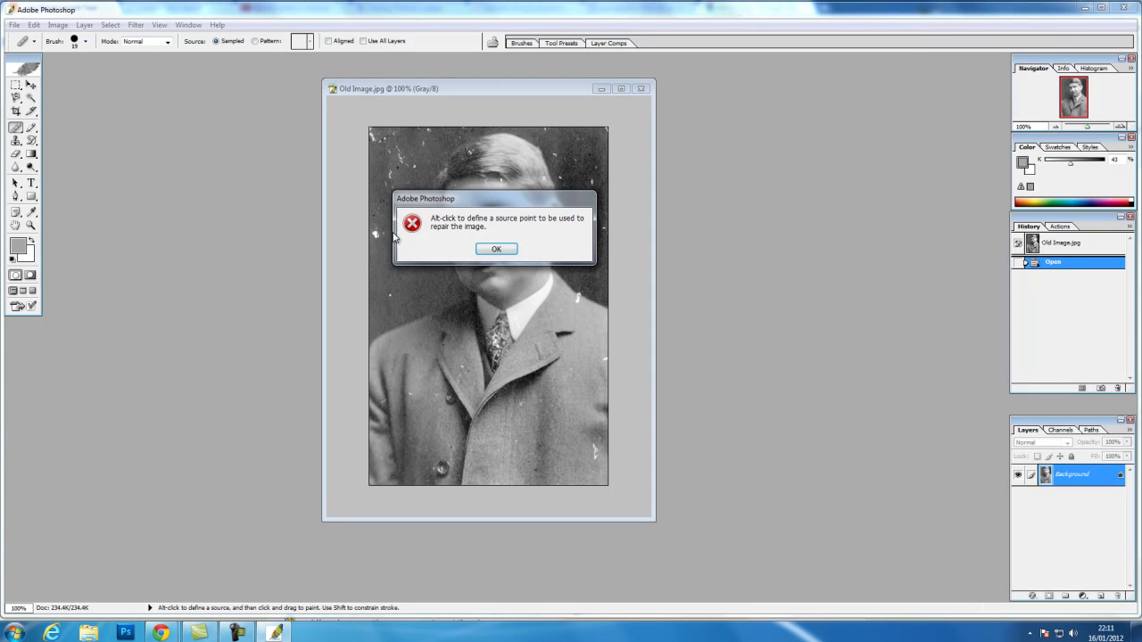
{"action": "left_click", "coordinate": [495, 249]}
{"action": "key", "text": "alt"}
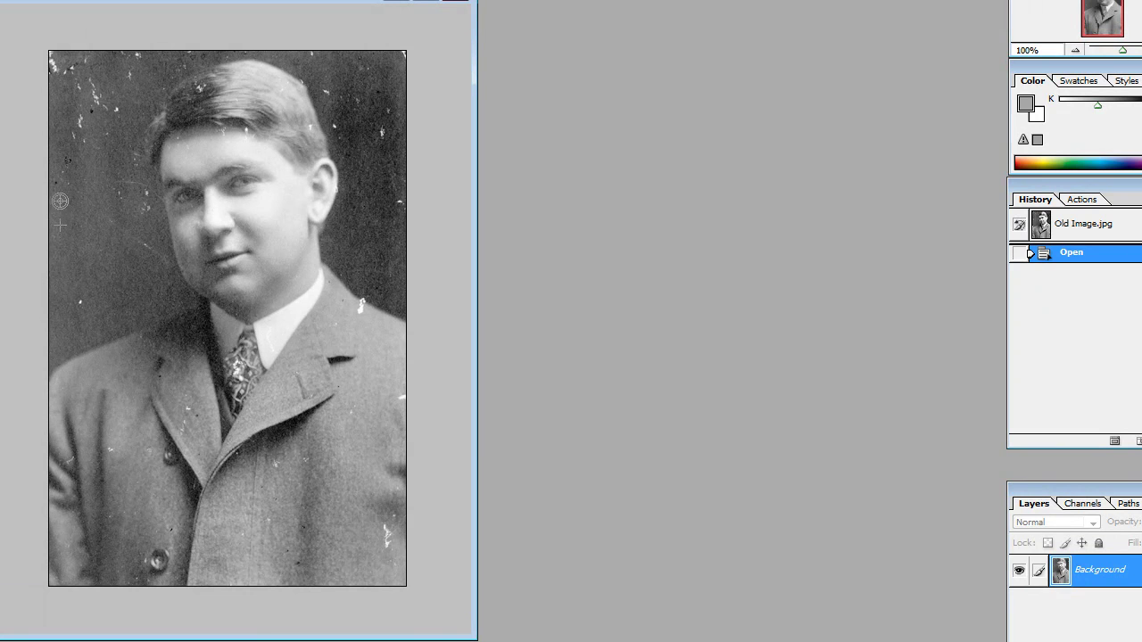
Step: Heal the white specks on the left background and beside the face
{"action": "left_click", "coordinate": [62, 198]}
{"action": "left_click", "coordinate": [77, 293]}
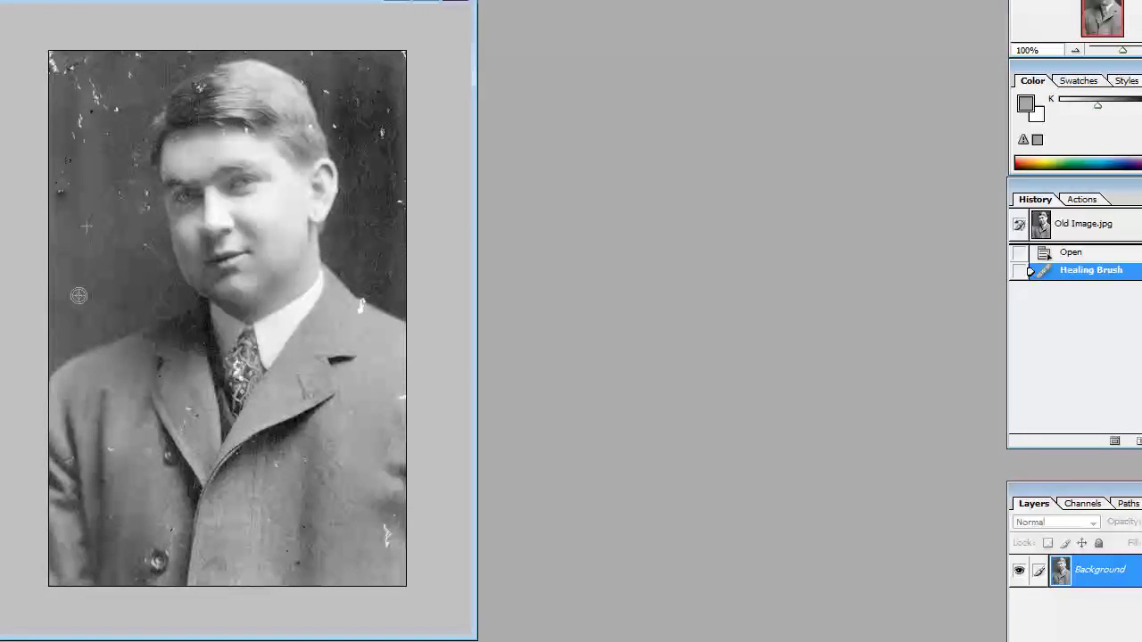
{"action": "left_click", "coordinate": [59, 192]}
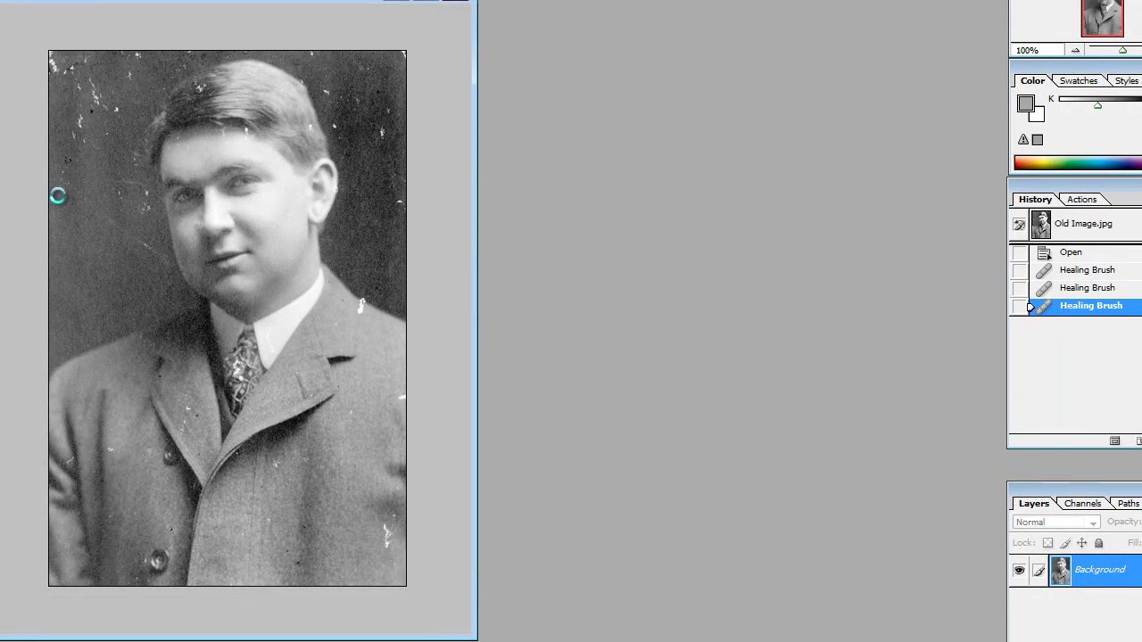
{"action": "left_click", "coordinate": [71, 181]}
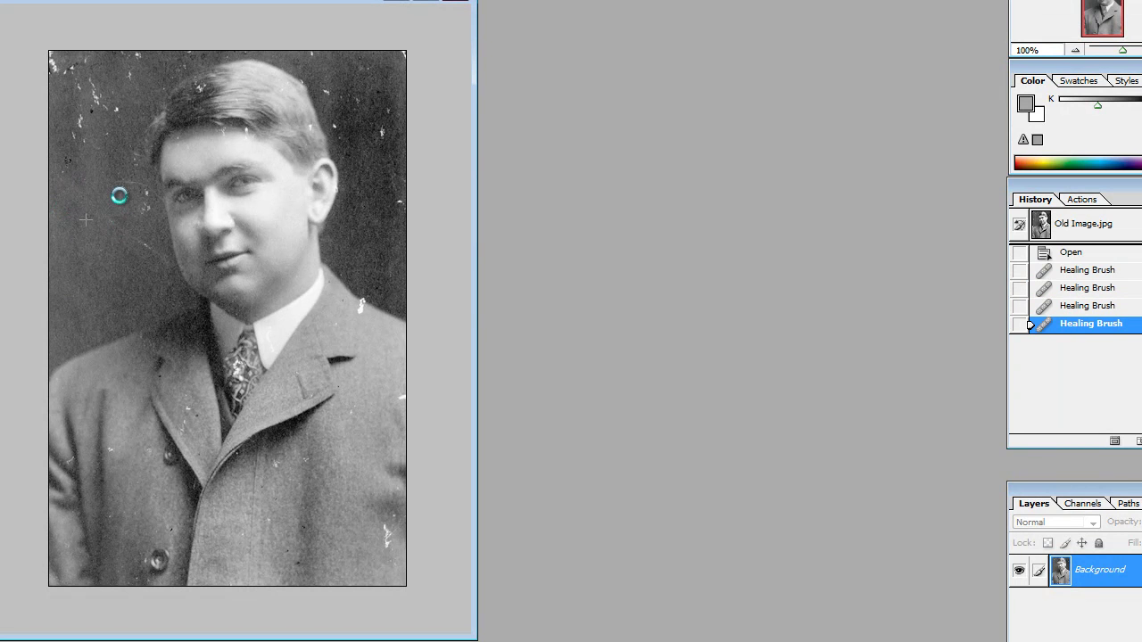
{"action": "left_click", "coordinate": [120, 190]}
{"action": "left_click", "coordinate": [146, 195]}
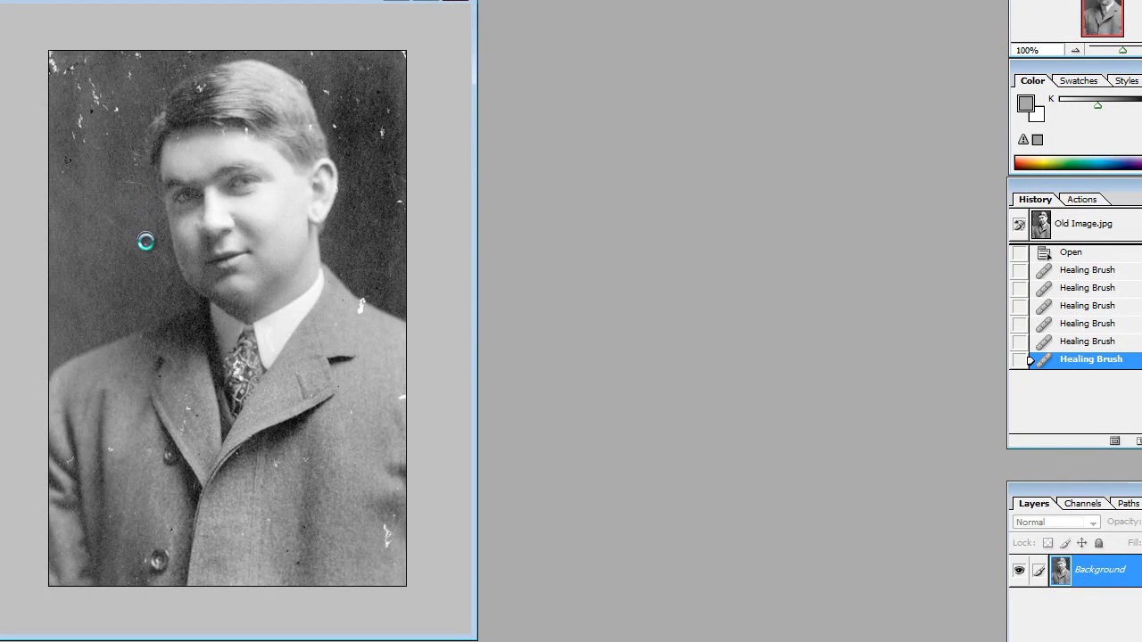
{"action": "left_click", "coordinate": [140, 253]}
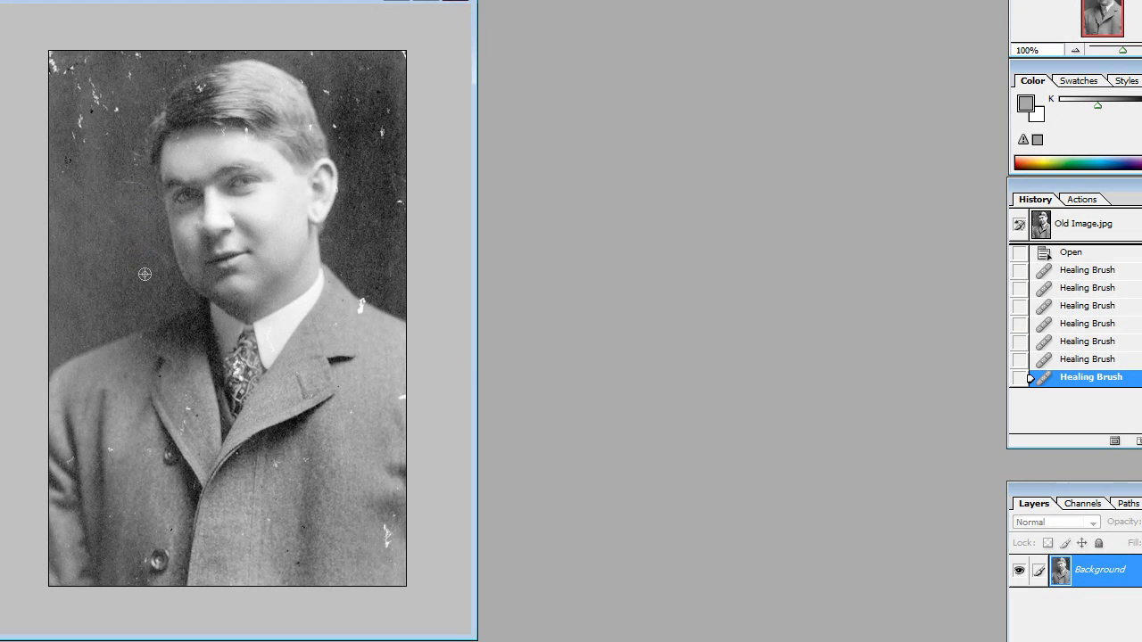
{"action": "left_click", "coordinate": [125, 232]}
{"action": "mouse_move", "coordinate": [85, 175]}
{"action": "left_mouse_down"}
{"action": "mouse_move", "coordinate": [69, 172]}
{"action": "mouse_move", "coordinate": [76, 120]}
{"action": "mouse_move", "coordinate": [79, 151]}
{"action": "left_mouse_up"}
Step: Heal the spots in the upper-left background, beside the cheek, and near the right shoulder and edge
{"action": "left_click", "coordinate": [114, 143]}
{"action": "left_click", "coordinate": [136, 166]}
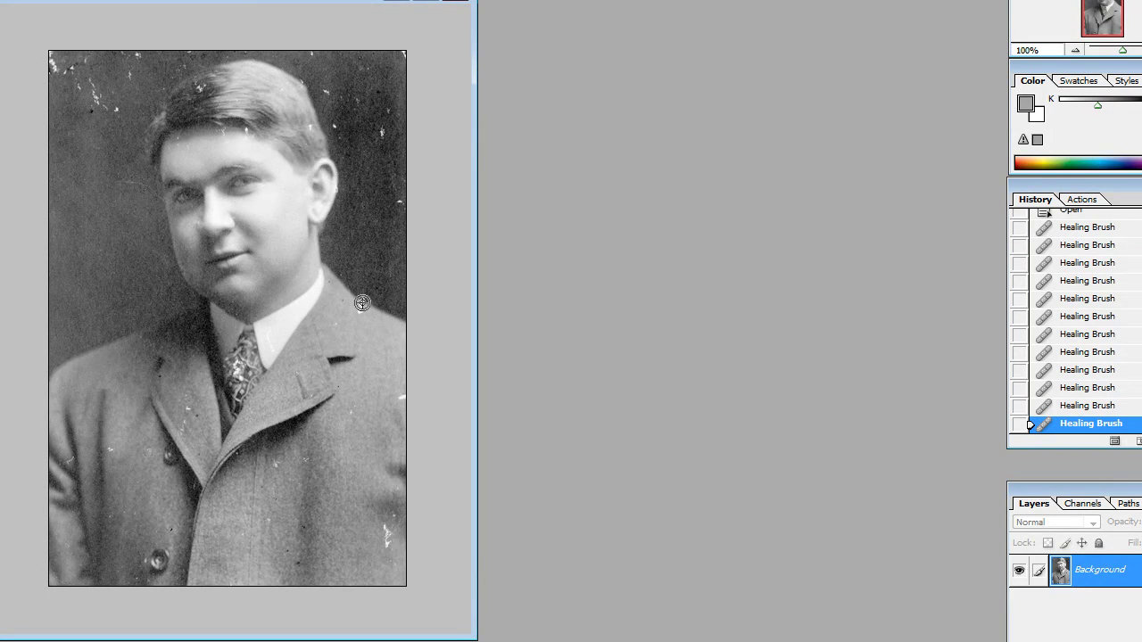
{"action": "left_click", "coordinate": [362, 304]}
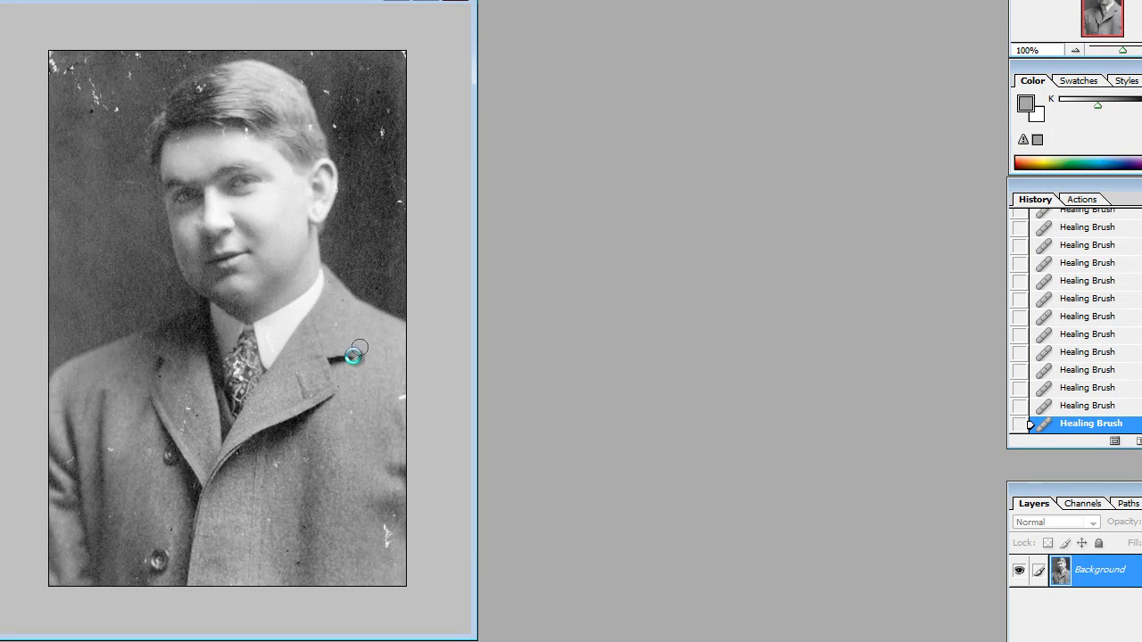
{"action": "left_click", "coordinate": [402, 397]}
Step: Patch the speckled areas at the top left and top right with clean background from below
{"action": "mouse_move", "coordinate": [91, 126]}
{"action": "left_mouse_down"}
{"action": "mouse_move", "coordinate": [132, 111]}
{"action": "mouse_move", "coordinate": [159, 56]}
{"action": "mouse_move", "coordinate": [115, 32]}
{"action": "mouse_move", "coordinate": [53, 37]}
{"action": "mouse_move", "coordinate": [56, 122]}
{"action": "mouse_move", "coordinate": [92, 131]}
{"action": "left_mouse_up"}
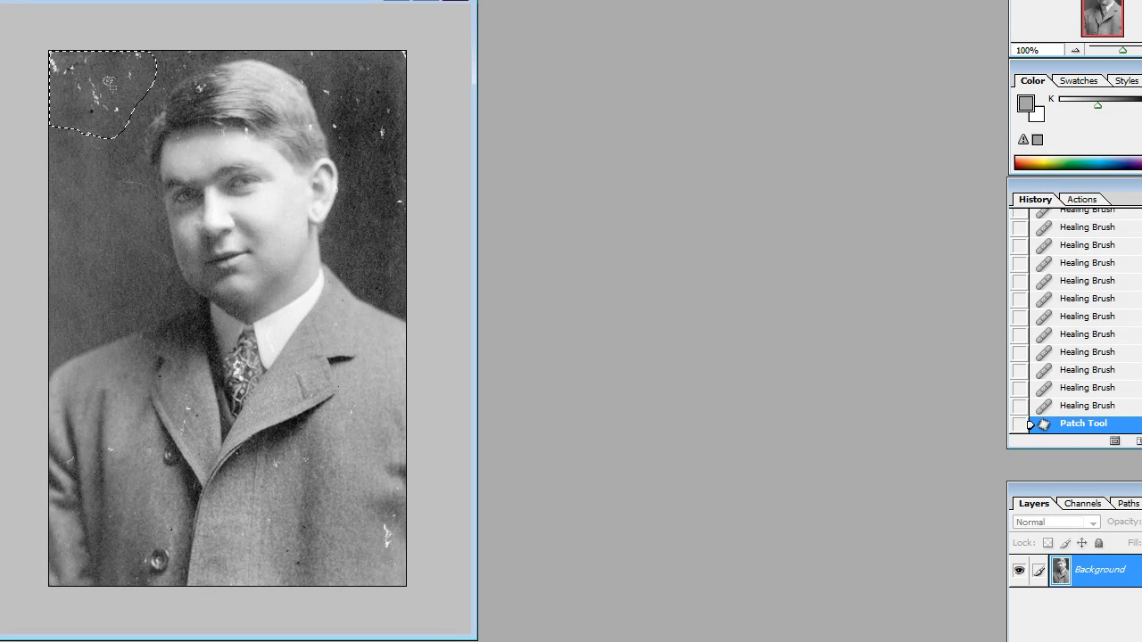
{"action": "left_click_drag", "start_coordinate": [108, 82], "coordinate": [112, 260]}
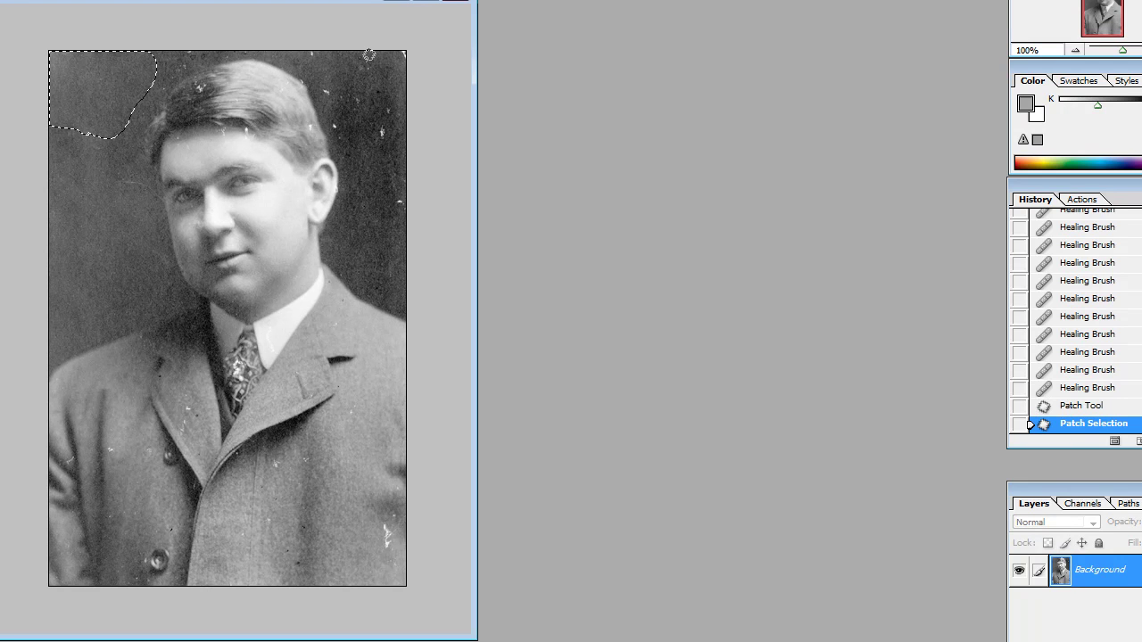
{"action": "mouse_move", "coordinate": [364, 62]}
{"action": "left_mouse_down"}
{"action": "mouse_move", "coordinate": [355, 127]}
{"action": "mouse_move", "coordinate": [383, 139]}
{"action": "mouse_move", "coordinate": [411, 93]}
{"action": "mouse_move", "coordinate": [367, 56]}
{"action": "left_mouse_up"}
{"action": "left_click_drag", "start_coordinate": [368, 103], "coordinate": [366, 201]}
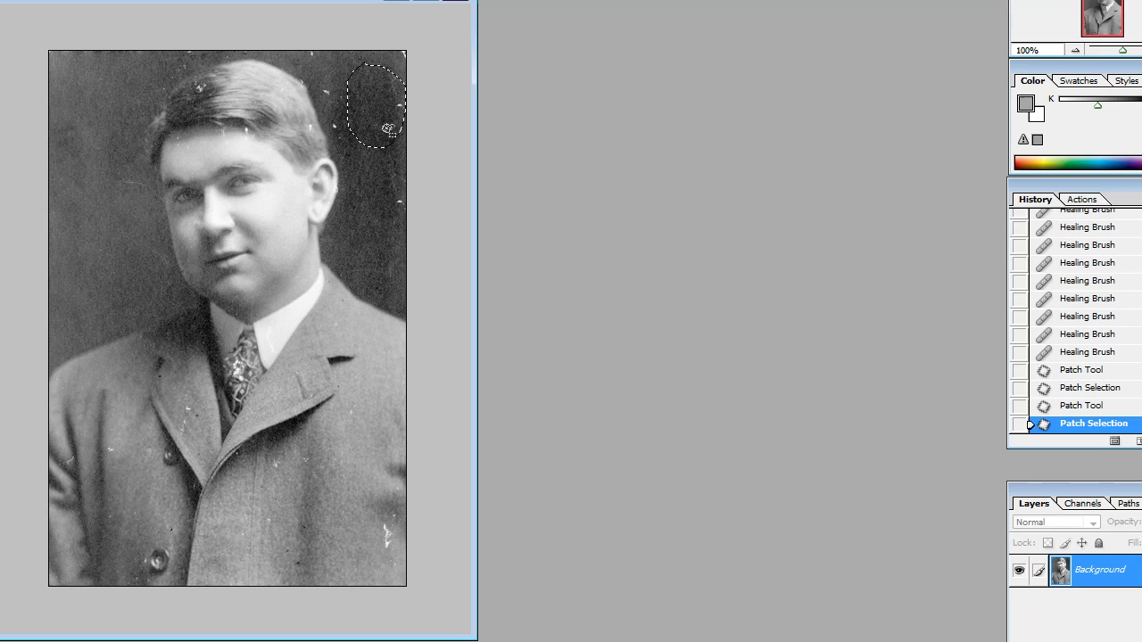
Step: Outline and patch the damaged areas along the right edge and at the lower right
{"action": "left_click_drag", "start_coordinate": [398, 166], "coordinate": [391, 134]}
{"action": "mouse_move", "coordinate": [382, 181]}
{"action": "left_mouse_down"}
{"action": "mouse_move", "coordinate": [403, 217]}
{"action": "mouse_move", "coordinate": [421, 195]}
{"action": "mouse_move", "coordinate": [404, 169]}
{"action": "mouse_move", "coordinate": [366, 160]}
{"action": "left_mouse_up"}
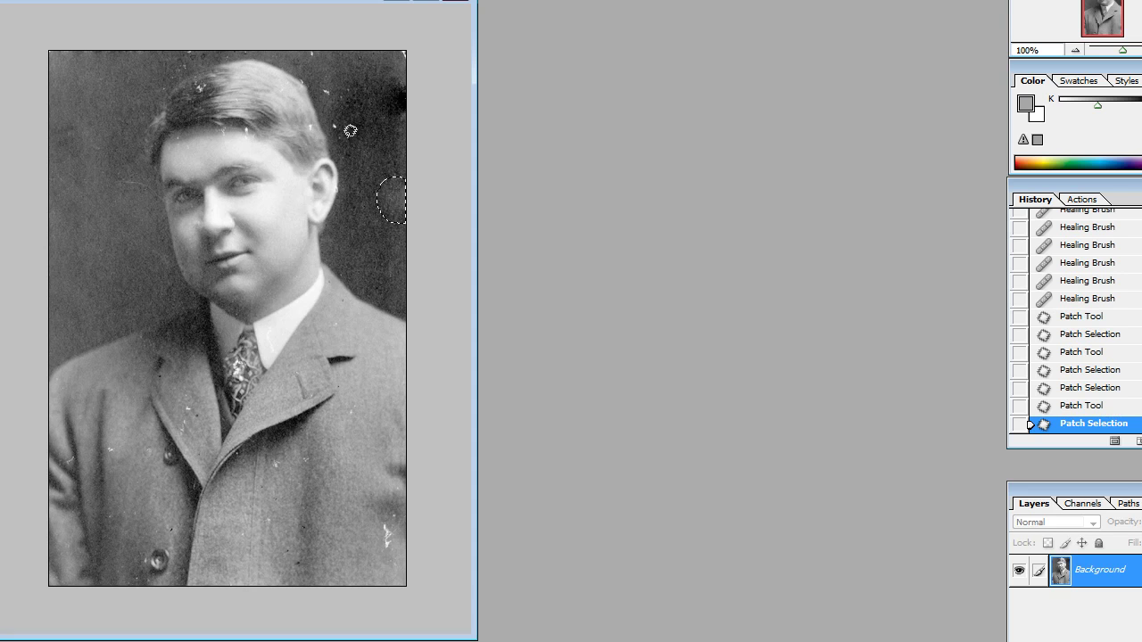
{"action": "left_click", "coordinate": [390, 511]}
{"action": "mouse_move", "coordinate": [389, 512]}
{"action": "left_mouse_down"}
{"action": "mouse_move", "coordinate": [374, 562]}
{"action": "mouse_move", "coordinate": [412, 535]}
{"action": "mouse_move", "coordinate": [385, 505]}
{"action": "mouse_move", "coordinate": [384, 530]}
{"action": "left_mouse_up"}
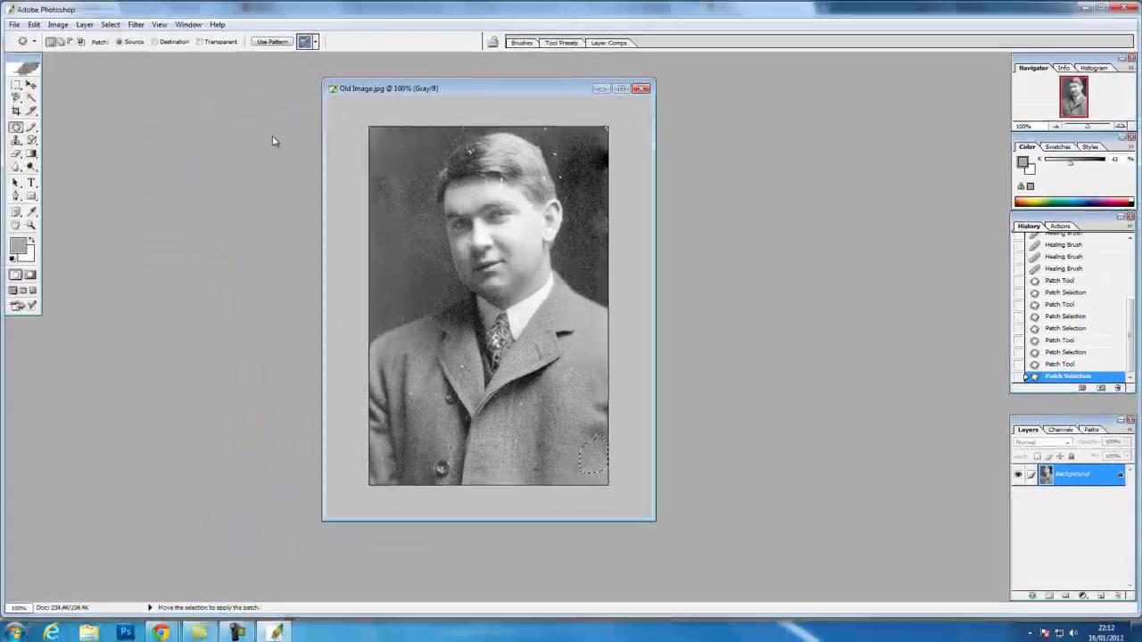
Step: Select the Clone Stamp Tool and deselect the leftover patch selection
{"action": "left_click", "coordinate": [17, 130]}
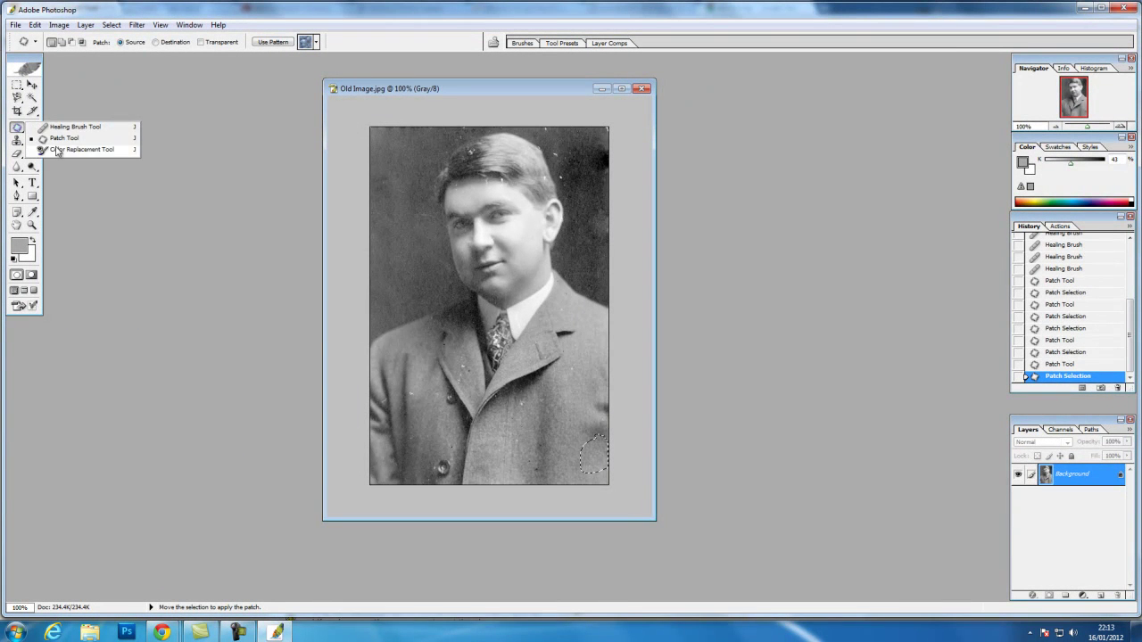
{"action": "left_click", "coordinate": [78, 114]}
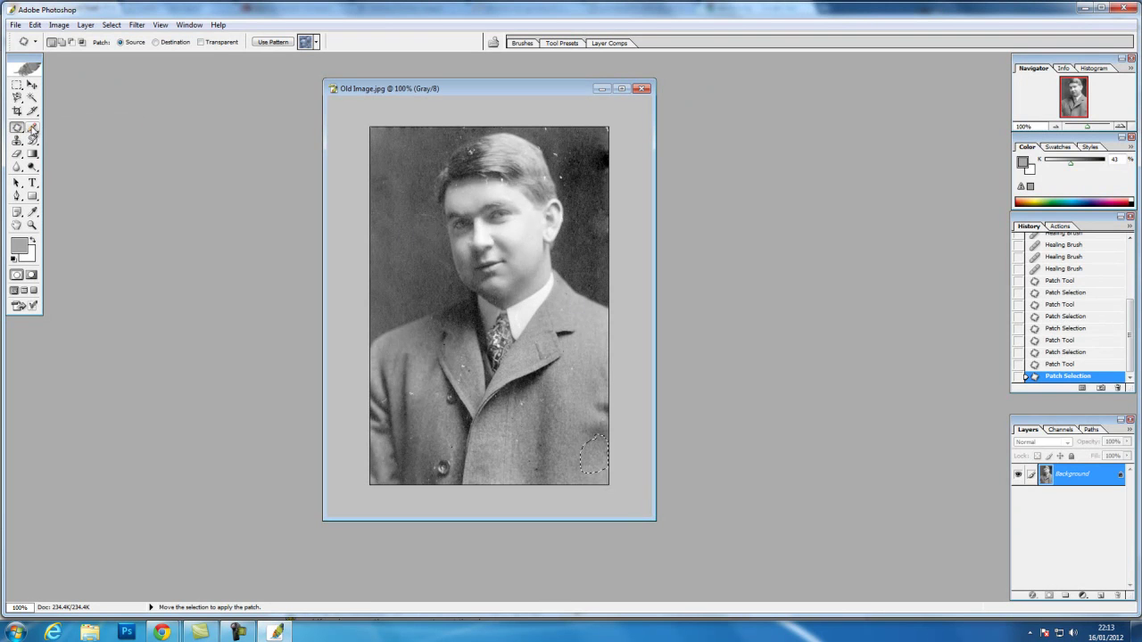
{"action": "left_click", "coordinate": [16, 141]}
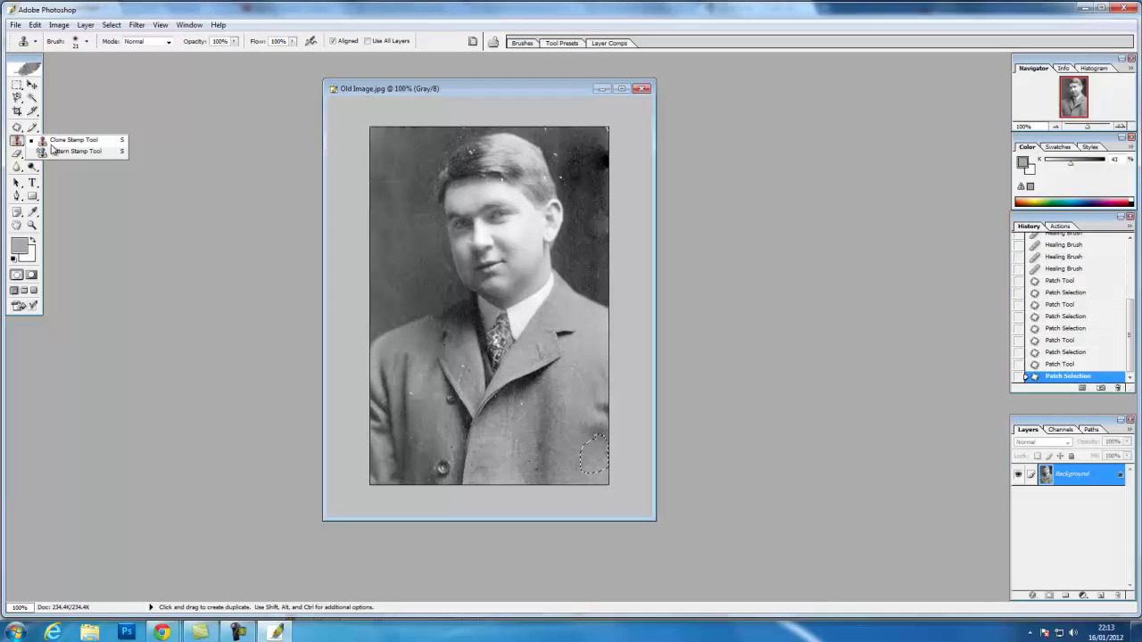
{"action": "left_click", "coordinate": [71, 140]}
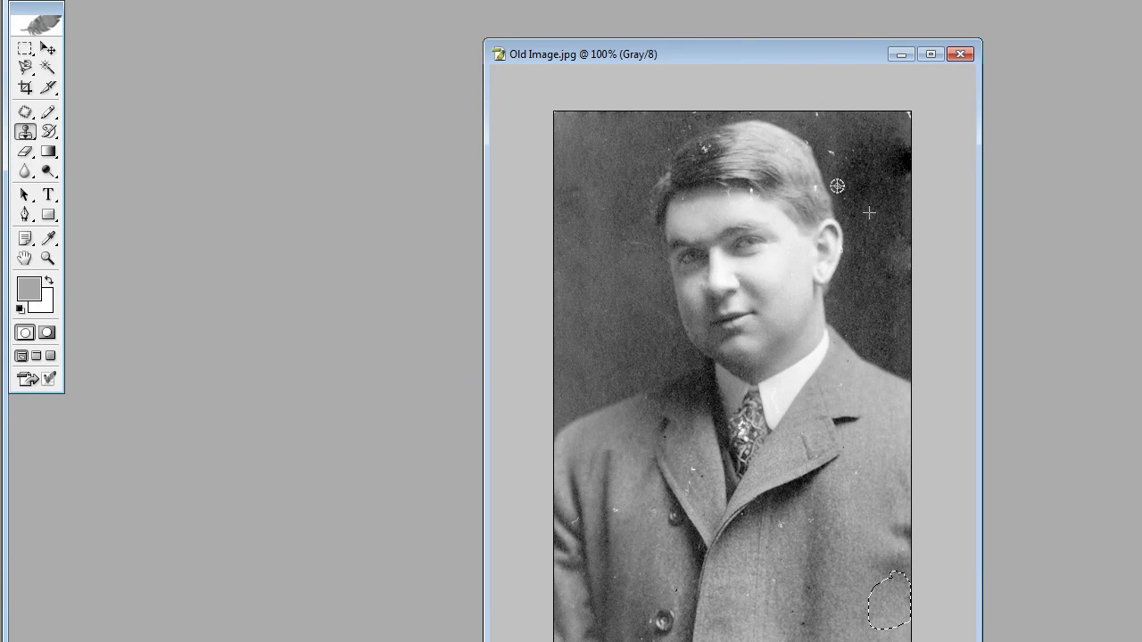
{"action": "left_click_drag", "start_coordinate": [837, 185], "coordinate": [842, 196]}
{"action": "left_click", "coordinate": [165, 2]}
{"action": "left_click", "coordinate": [184, 8]}
Step: Clone dark background over the bright oval blotch left of the face until it reads clean
{"action": "left_click", "coordinate": [608, 282]}
{"action": "mouse_move", "coordinate": [606, 282]}
{"action": "left_mouse_down"}
{"action": "mouse_move", "coordinate": [635, 279]}
{"action": "mouse_move", "coordinate": [618, 261]}
{"action": "mouse_move", "coordinate": [601, 263]}
{"action": "mouse_move", "coordinate": [608, 303]}
{"action": "mouse_move", "coordinate": [629, 295]}
{"action": "mouse_move", "coordinate": [628, 274]}
{"action": "mouse_move", "coordinate": [585, 260]}
{"action": "mouse_move", "coordinate": [579, 310]}
{"action": "mouse_move", "coordinate": [567, 292]}
{"action": "mouse_move", "coordinate": [576, 256]}
{"action": "mouse_move", "coordinate": [569, 282]}
{"action": "mouse_move", "coordinate": [607, 311]}
{"action": "mouse_move", "coordinate": [597, 306]}
{"action": "mouse_move", "coordinate": [579, 350]}
{"action": "mouse_move", "coordinate": [626, 303]}
{"action": "mouse_move", "coordinate": [653, 315]}
{"action": "mouse_move", "coordinate": [633, 289]}
{"action": "mouse_move", "coordinate": [596, 304]}
{"action": "mouse_move", "coordinate": [637, 272]}
{"action": "mouse_move", "coordinate": [595, 288]}
{"action": "mouse_move", "coordinate": [649, 274]}
{"action": "mouse_move", "coordinate": [632, 264]}
{"action": "mouse_move", "coordinate": [608, 281]}
{"action": "mouse_move", "coordinate": [639, 270]}
{"action": "mouse_move", "coordinate": [583, 267]}
{"action": "mouse_move", "coordinate": [598, 254]}
{"action": "mouse_move", "coordinate": [637, 260]}
{"action": "mouse_move", "coordinate": [607, 255]}
{"action": "mouse_move", "coordinate": [614, 268]}
{"action": "mouse_move", "coordinate": [623, 243]}
{"action": "left_mouse_up"}
{"action": "left_click", "coordinate": [584, 363], "text": "alt"}
{"action": "left_click", "coordinate": [633, 316], "text": "alt"}
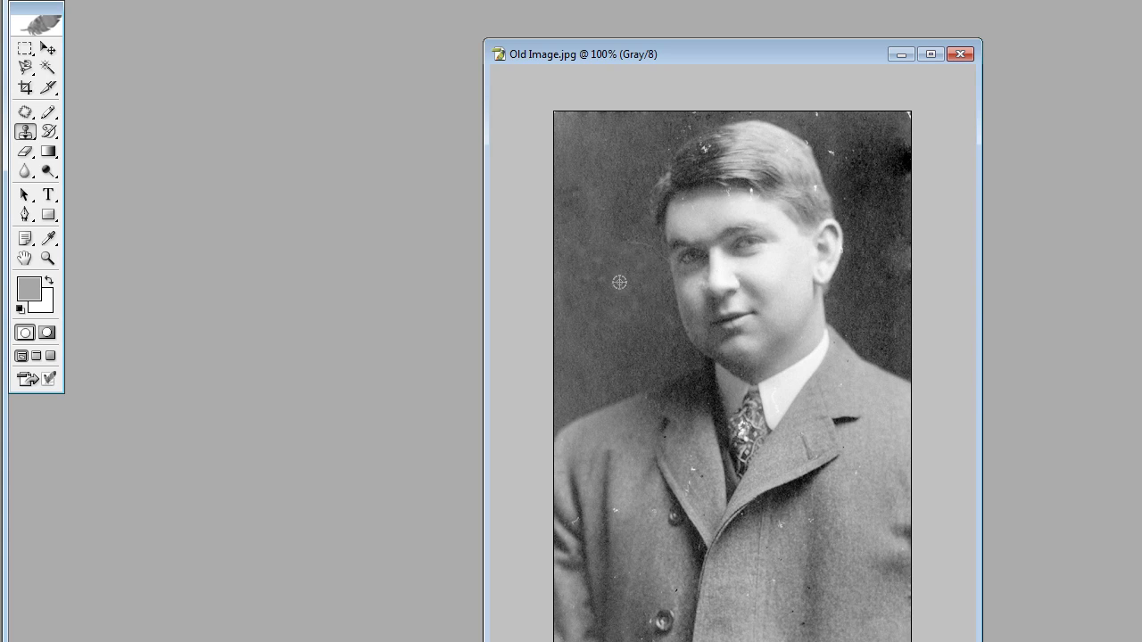
{"action": "left_click", "coordinate": [25, 132]}
{"action": "left_click", "coordinate": [98, 150]}
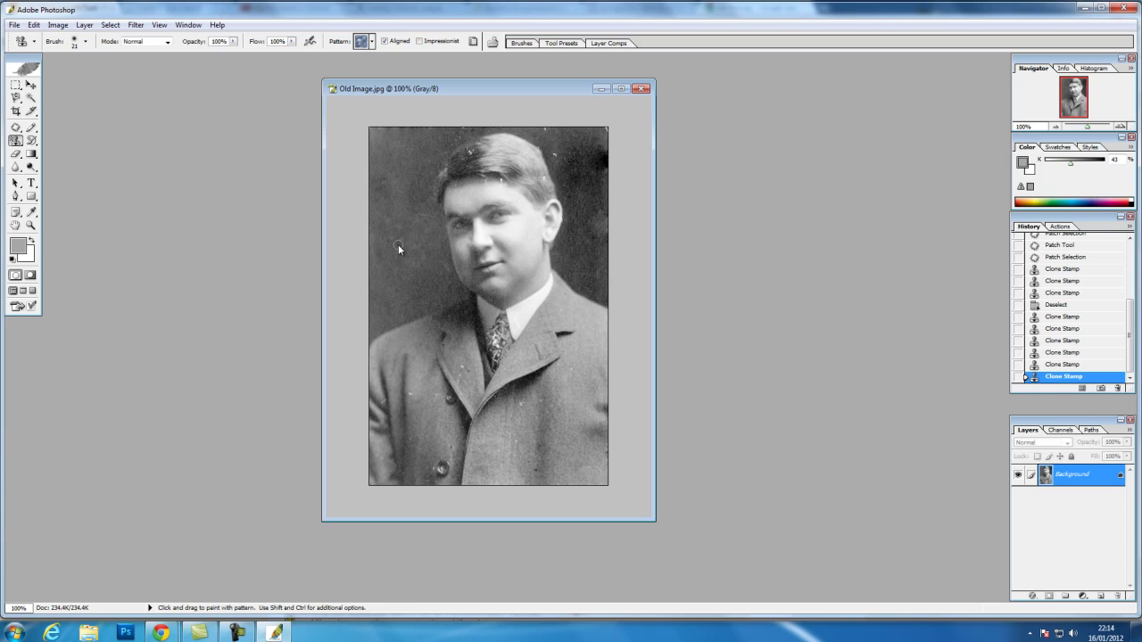
{"action": "left_click_drag", "start_coordinate": [397, 228], "coordinate": [402, 183]}
{"action": "left_click", "coordinate": [370, 44]}
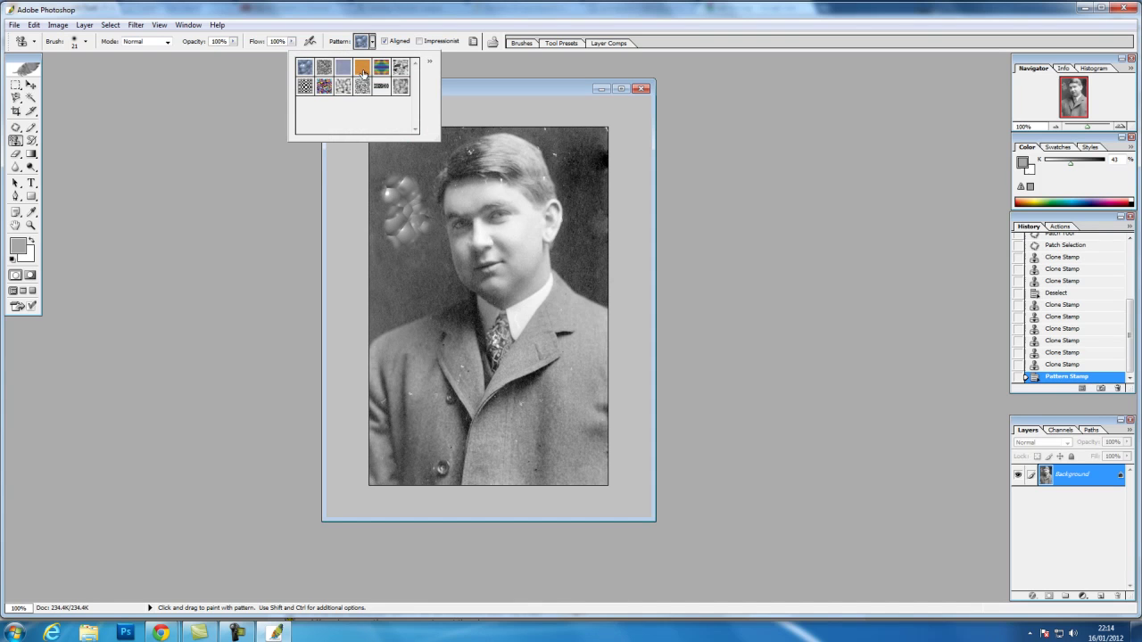
{"action": "left_click", "coordinate": [432, 98]}
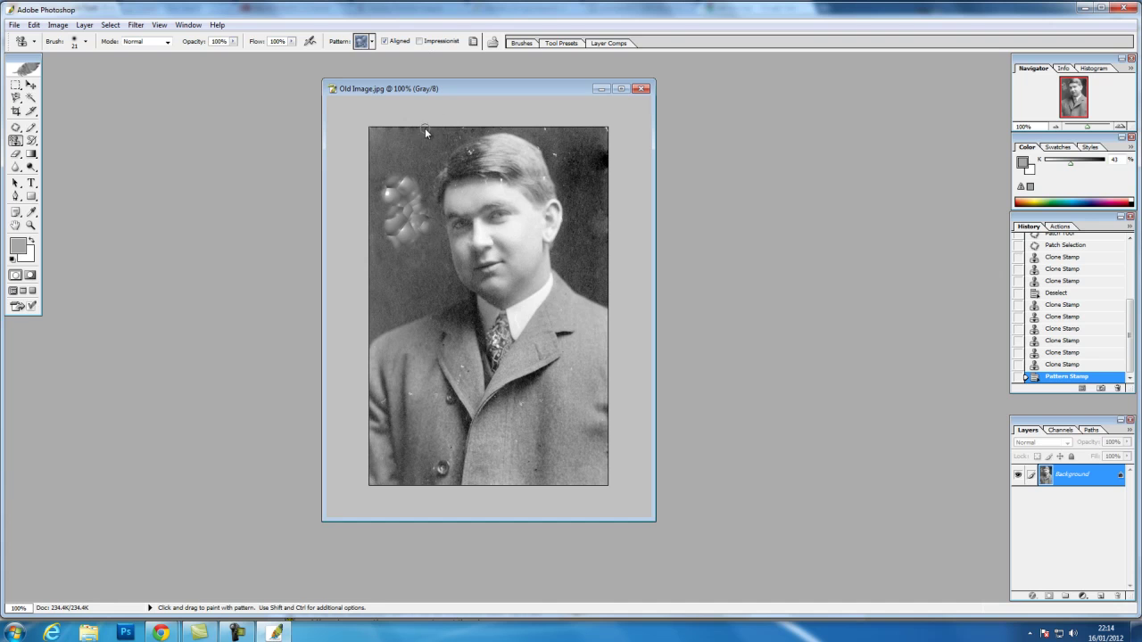
{"action": "key", "text": "ctrl+z"}
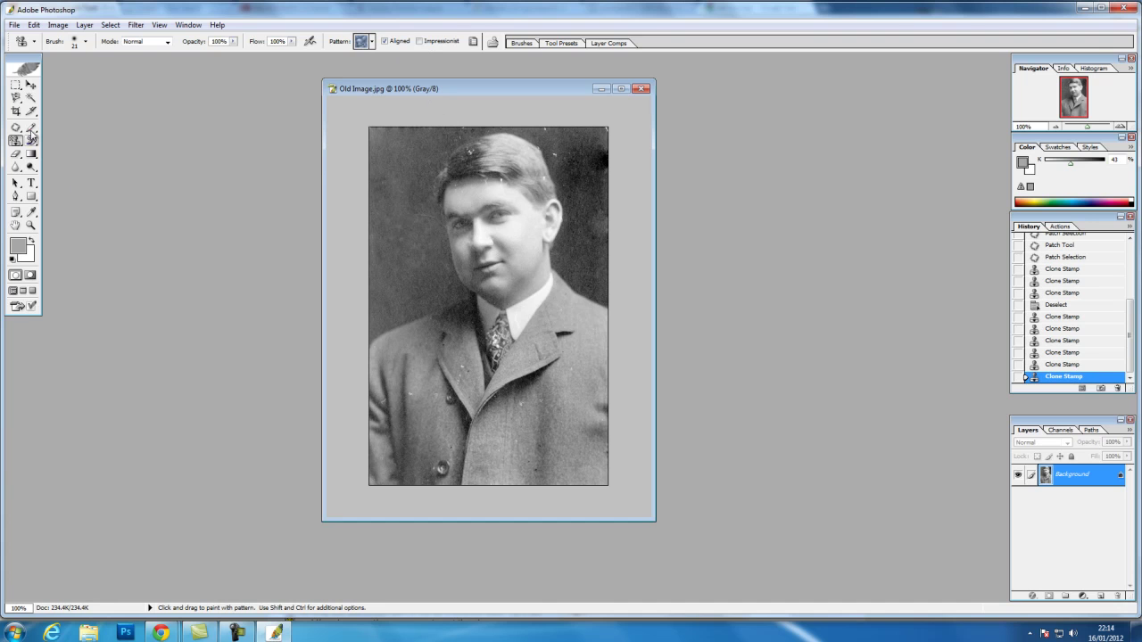
Step: Convert the Background into Layer 0, undoing trial eraser strokes, and pick the Background Eraser
{"action": "left_click_drag", "start_coordinate": [15, 153], "coordinate": [39, 157]}
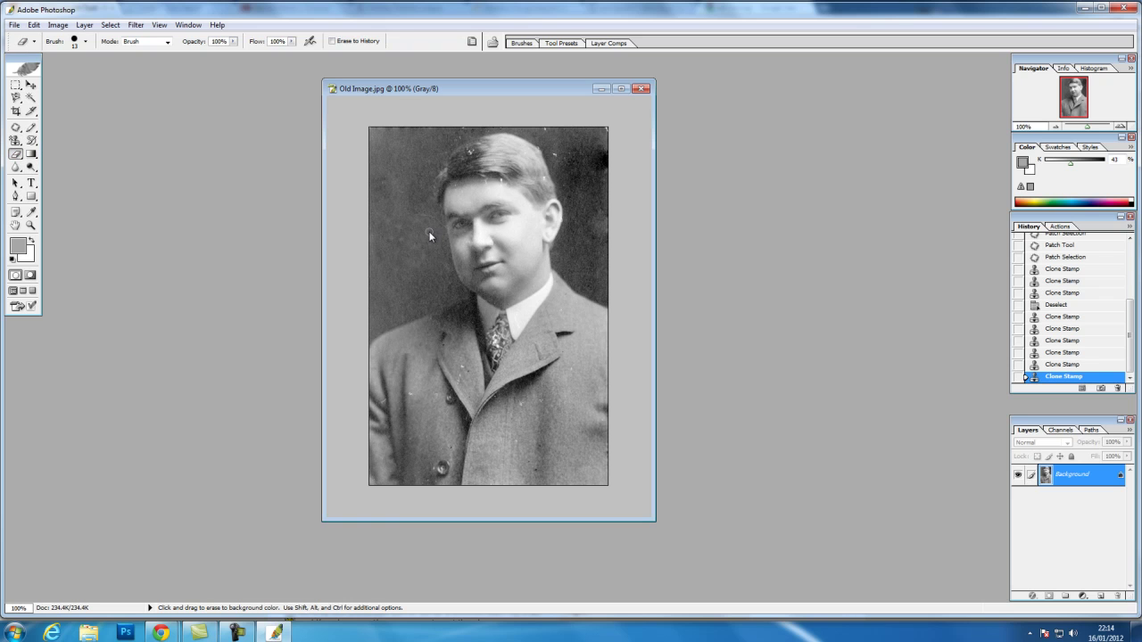
{"action": "left_click_drag", "start_coordinate": [417, 231], "coordinate": [408, 234]}
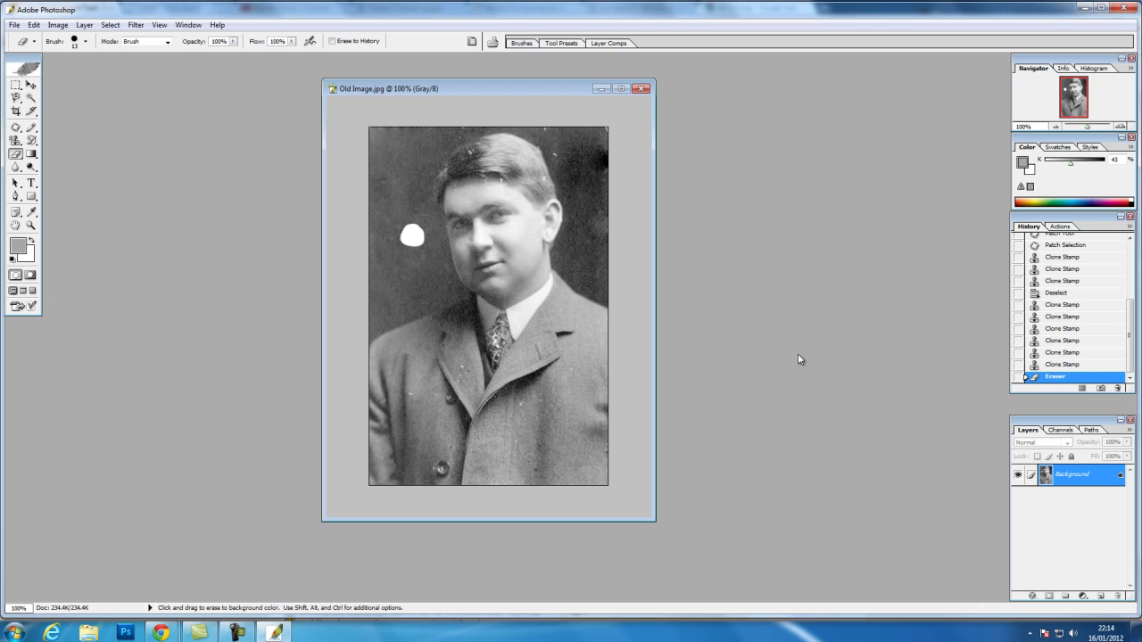
{"action": "key", "text": "ctrl+z"}
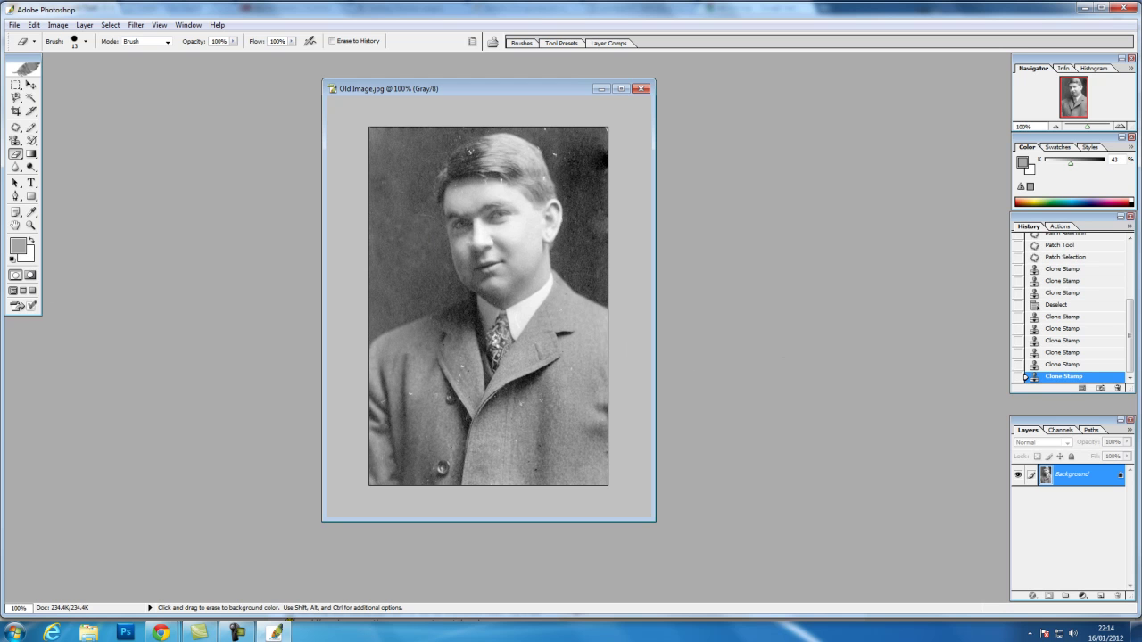
{"action": "double_click", "coordinate": [1108, 480]}
{"action": "left_click", "coordinate": [701, 291]}
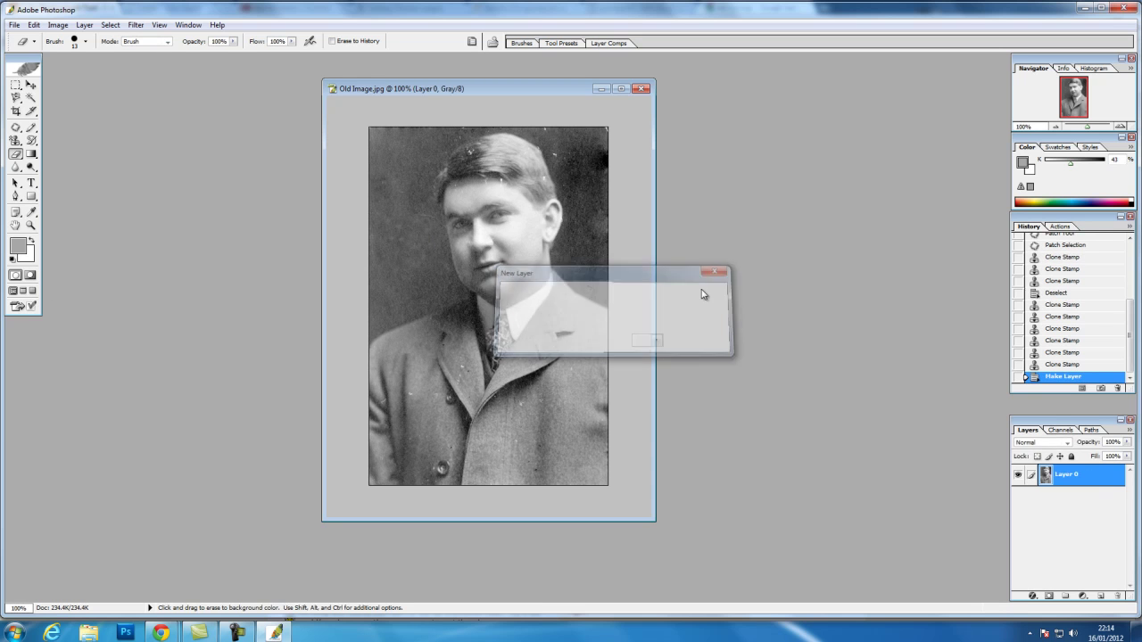
{"action": "mouse_move", "coordinate": [403, 253]}
{"action": "left_mouse_down"}
{"action": "mouse_move", "coordinate": [419, 231]}
{"action": "mouse_move", "coordinate": [401, 261]}
{"action": "mouse_move", "coordinate": [416, 260]}
{"action": "left_mouse_up"}
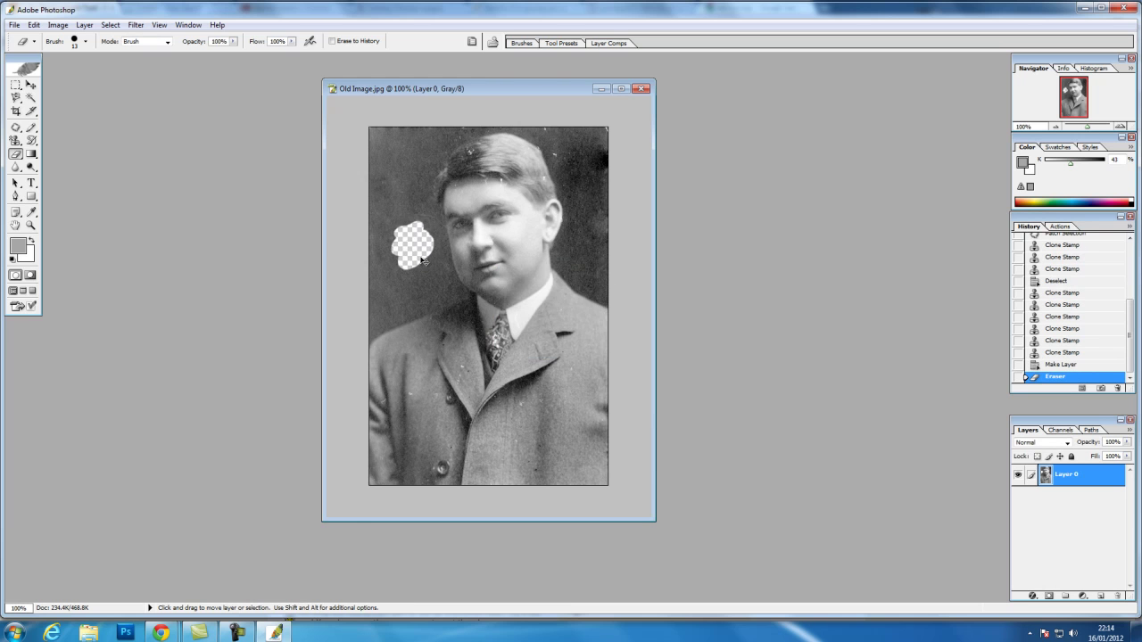
{"action": "key", "text": "ctrl+z"}
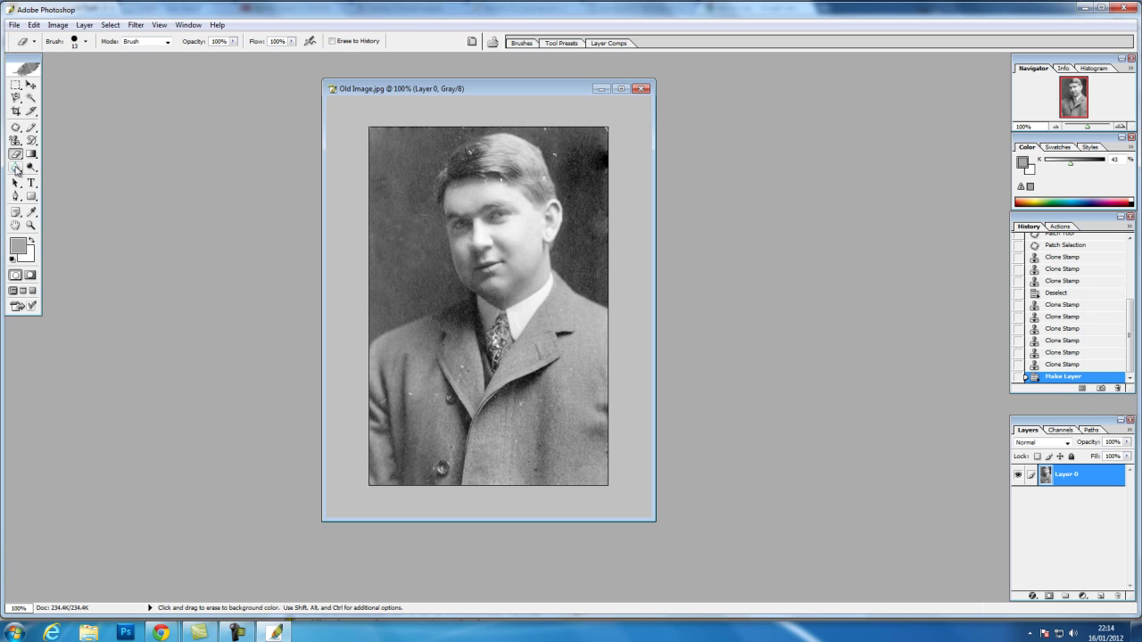
{"action": "left_click", "coordinate": [16, 156]}
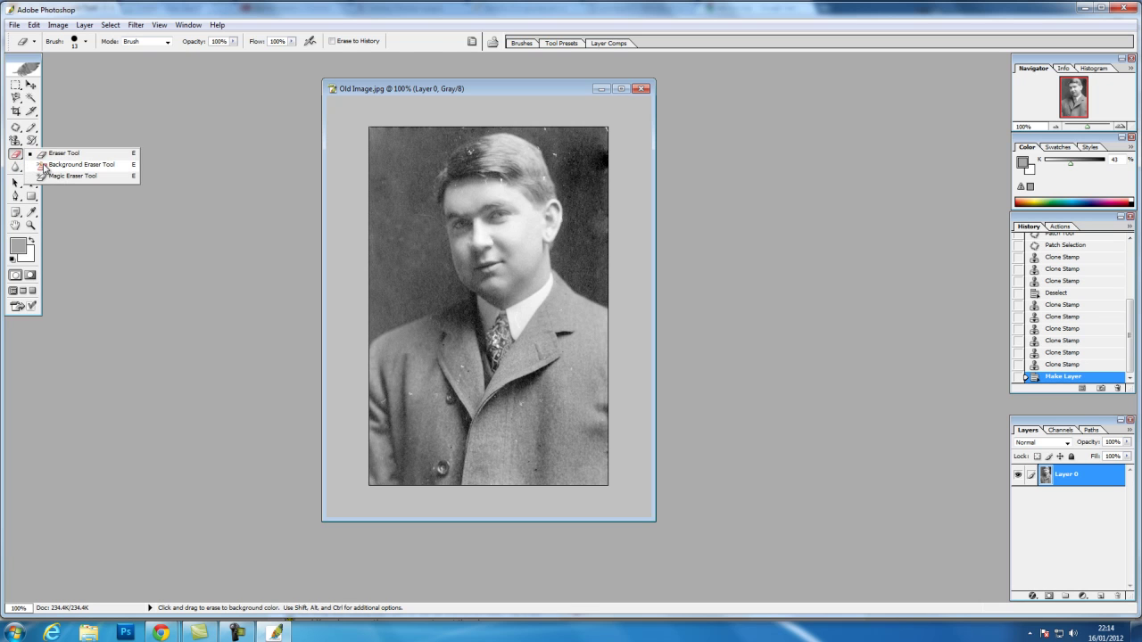
{"action": "left_click", "coordinate": [76, 164]}
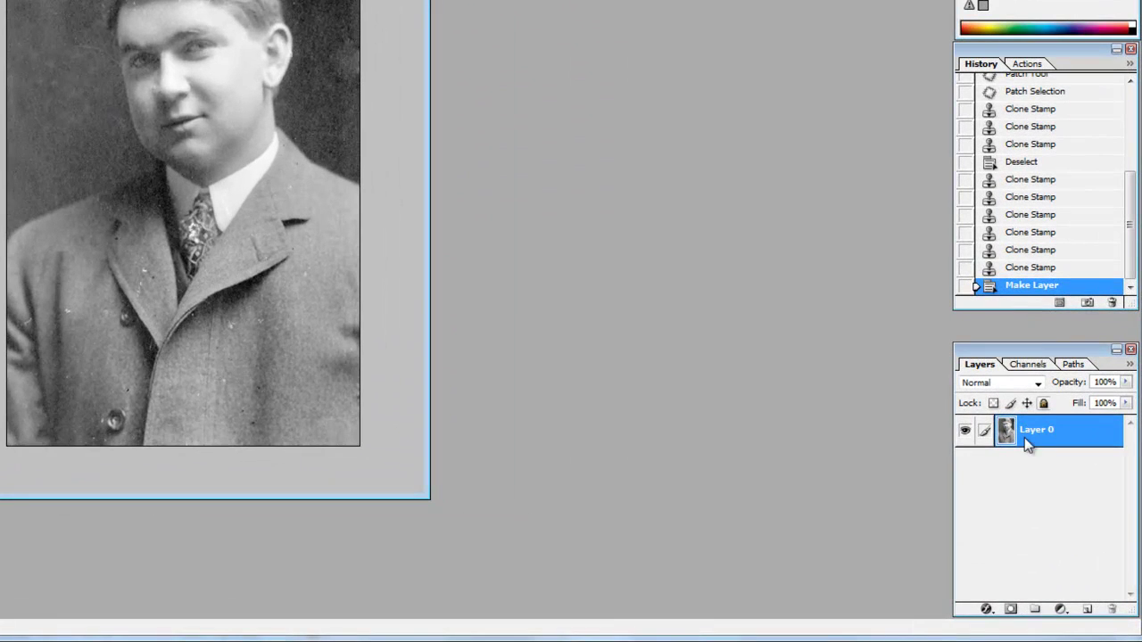
Step: Add a new layer named bg beneath Layer 0 and reselect Layer 0
{"action": "left_click", "coordinate": [1087, 609]}
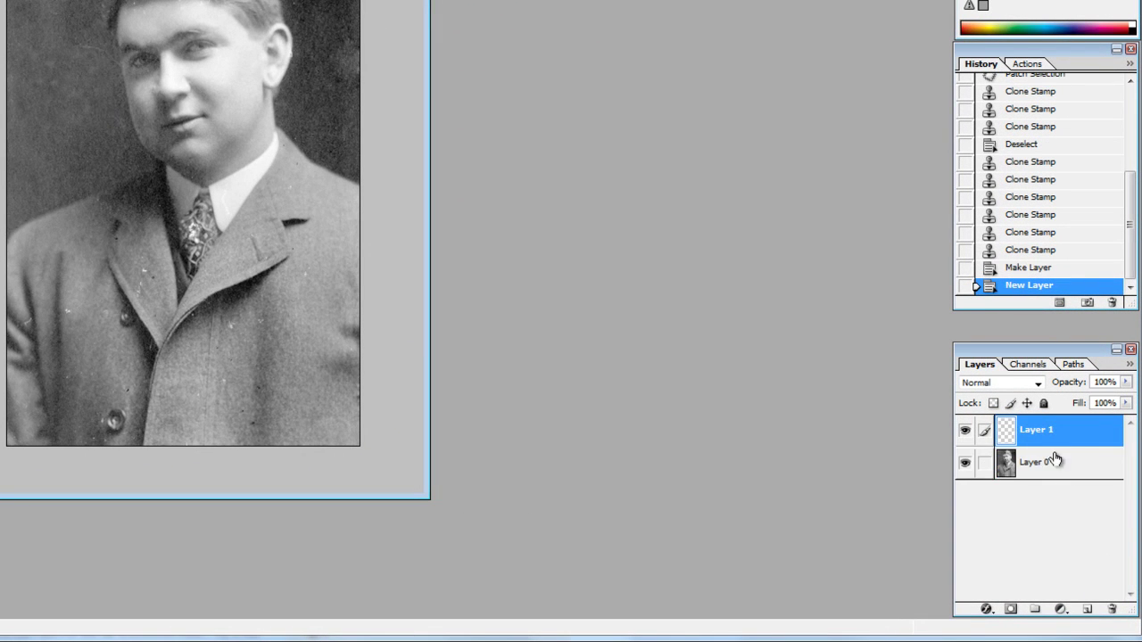
{"action": "left_click_drag", "start_coordinate": [1054, 439], "coordinate": [1062, 489]}
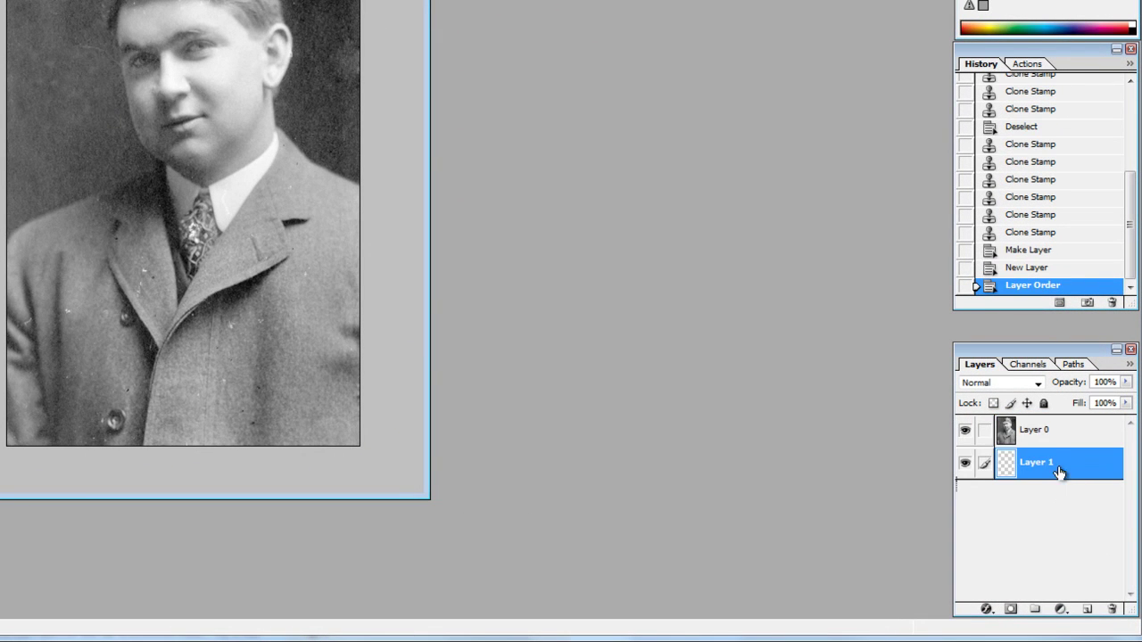
{"action": "double_click", "coordinate": [1053, 462]}
{"action": "type", "text": "bg"}
{"action": "key", "text": "Return"}
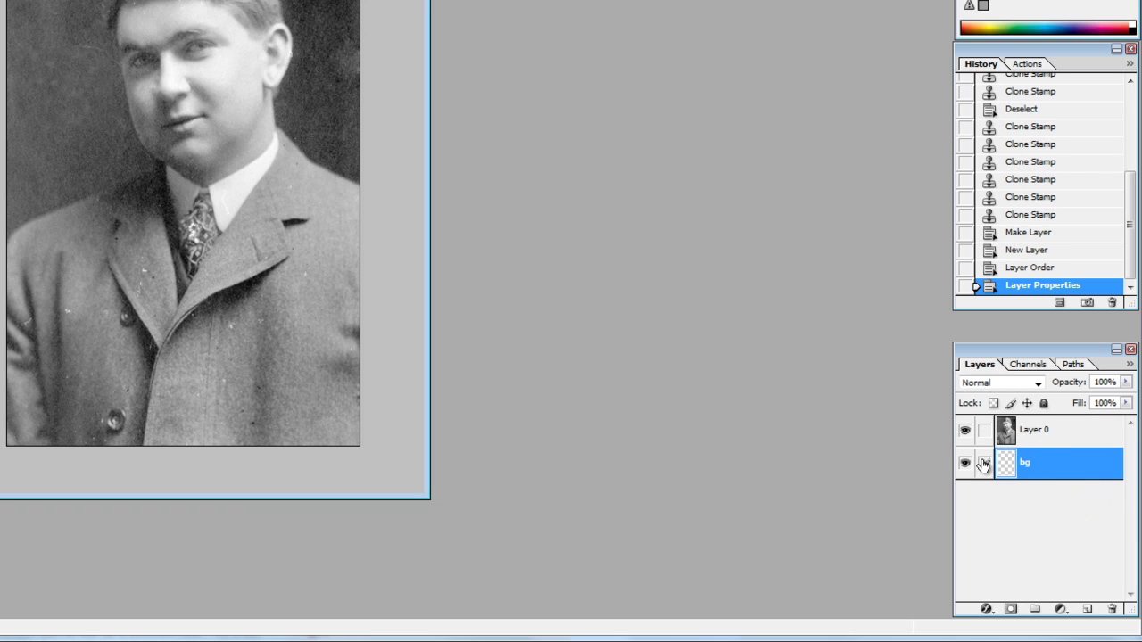
{"action": "left_click", "coordinate": [1035, 433]}
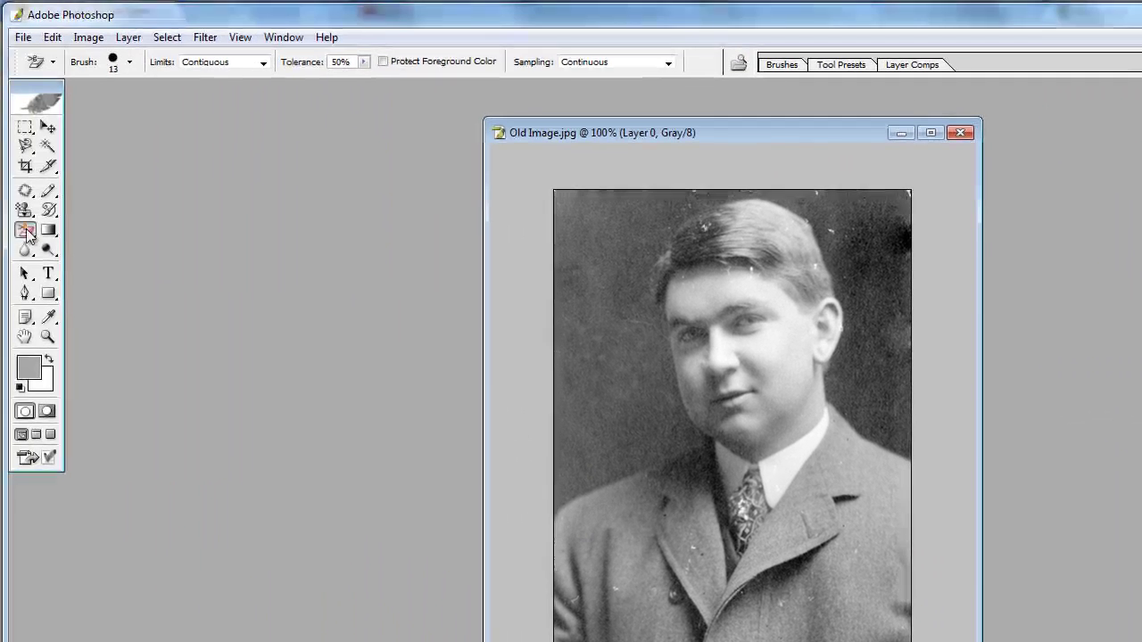
{"action": "left_click", "coordinate": [26, 234]}
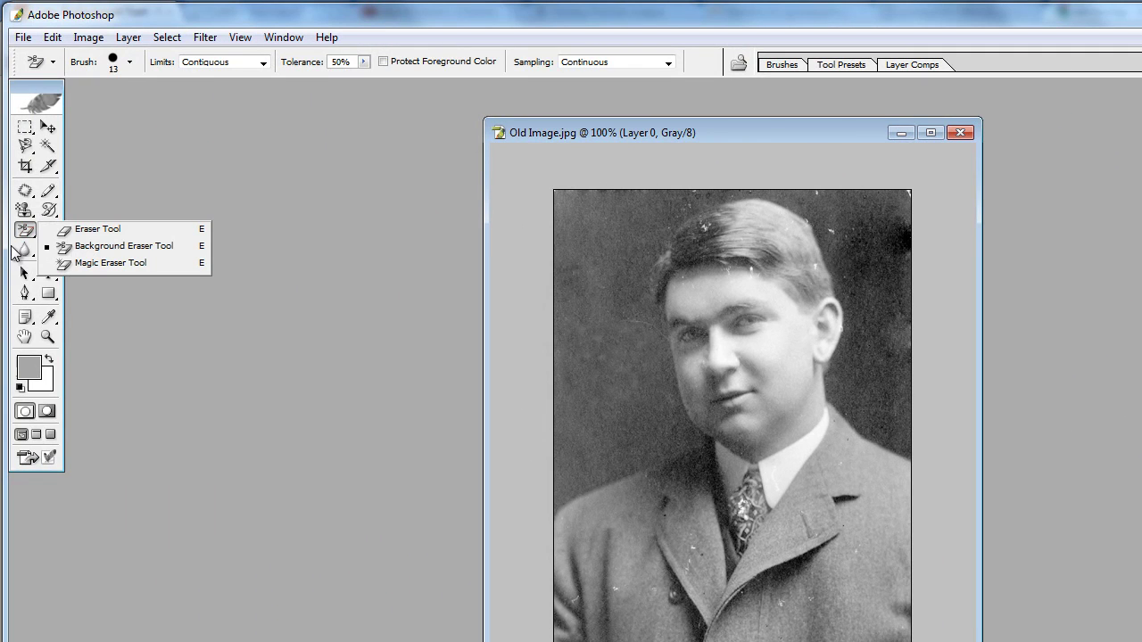
Step: Select the Brush Tool and shrink its tip to 28 px
{"action": "left_click", "coordinate": [49, 192]}
{"action": "left_click", "coordinate": [50, 195]}
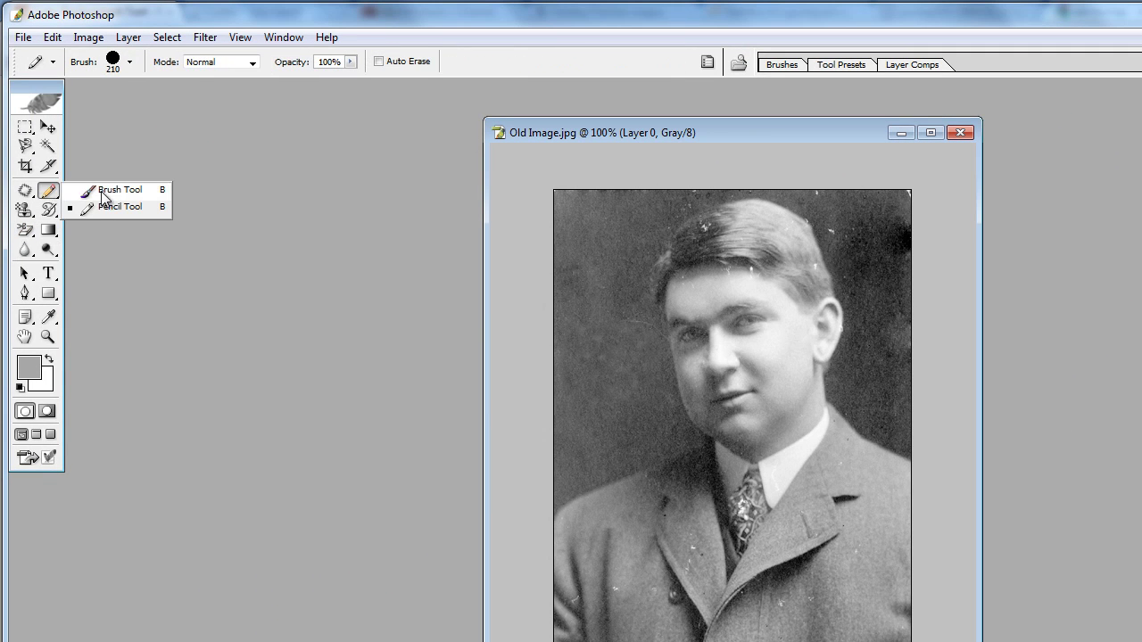
{"action": "left_click", "coordinate": [161, 256]}
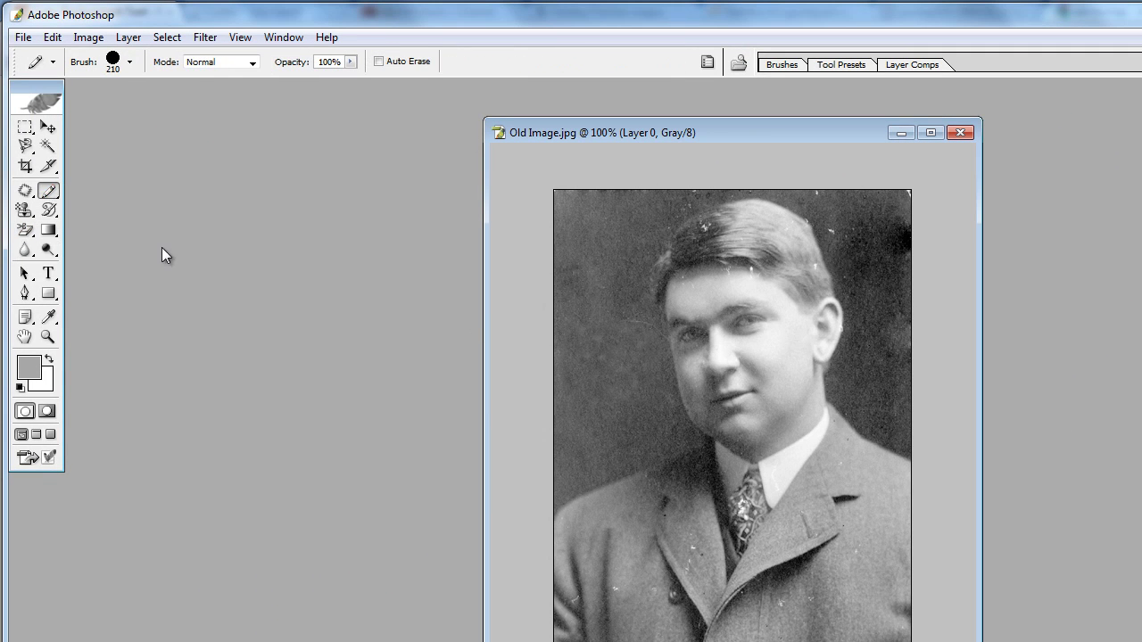
{"action": "left_click", "coordinate": [129, 61]}
{"action": "left_click_drag", "start_coordinate": [153, 110], "coordinate": [44, 111]}
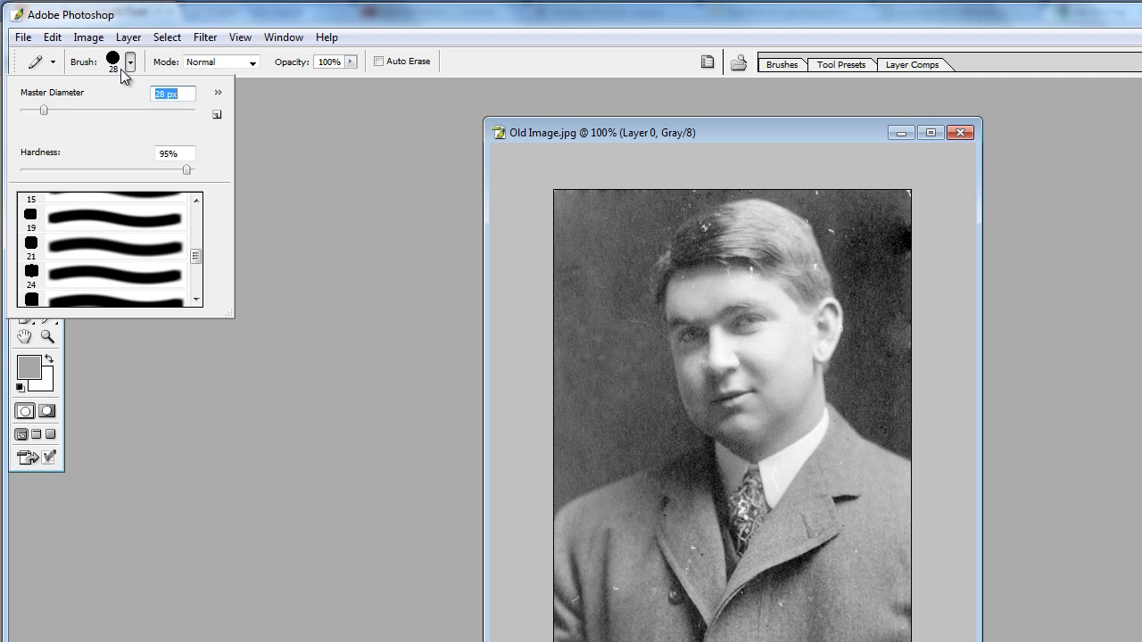
{"action": "key", "text": "Return"}
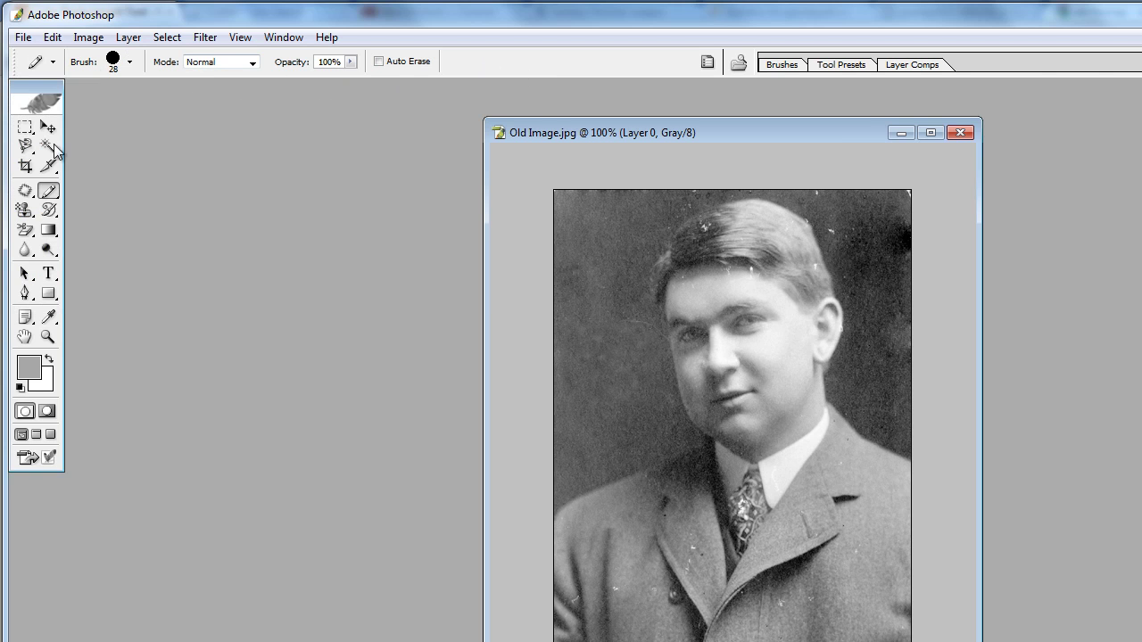
Step: Pick the 25 px brush tip and set its master diameter to 29 px
{"action": "mouse_move", "coordinate": [49, 191]}
{"action": "left_mouse_down"}
{"action": "mouse_move", "coordinate": [93, 205]}
{"action": "mouse_move", "coordinate": [93, 190]}
{"action": "left_mouse_up"}
{"action": "left_click", "coordinate": [109, 62]}
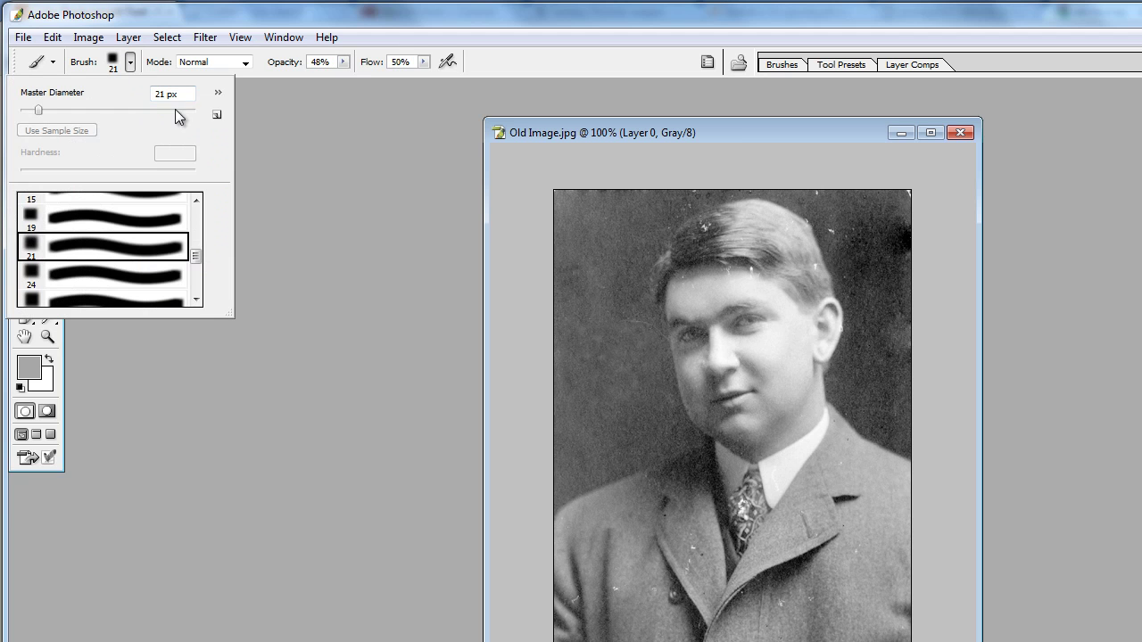
{"action": "mouse_move", "coordinate": [193, 260]}
{"action": "left_mouse_down"}
{"action": "mouse_move", "coordinate": [199, 218]}
{"action": "mouse_move", "coordinate": [196, 265]}
{"action": "left_mouse_up"}
{"action": "left_click", "coordinate": [105, 243]}
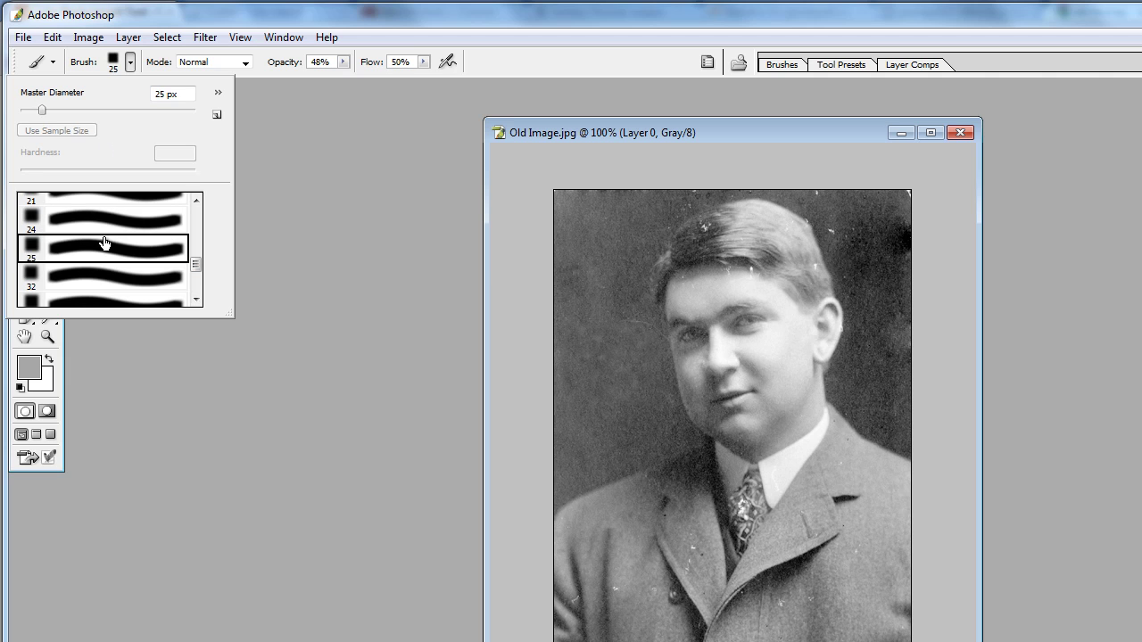
{"action": "mouse_move", "coordinate": [43, 108]}
{"action": "left_mouse_down"}
{"action": "mouse_move", "coordinate": [139, 109]}
{"action": "mouse_move", "coordinate": [45, 109]}
{"action": "left_mouse_up"}
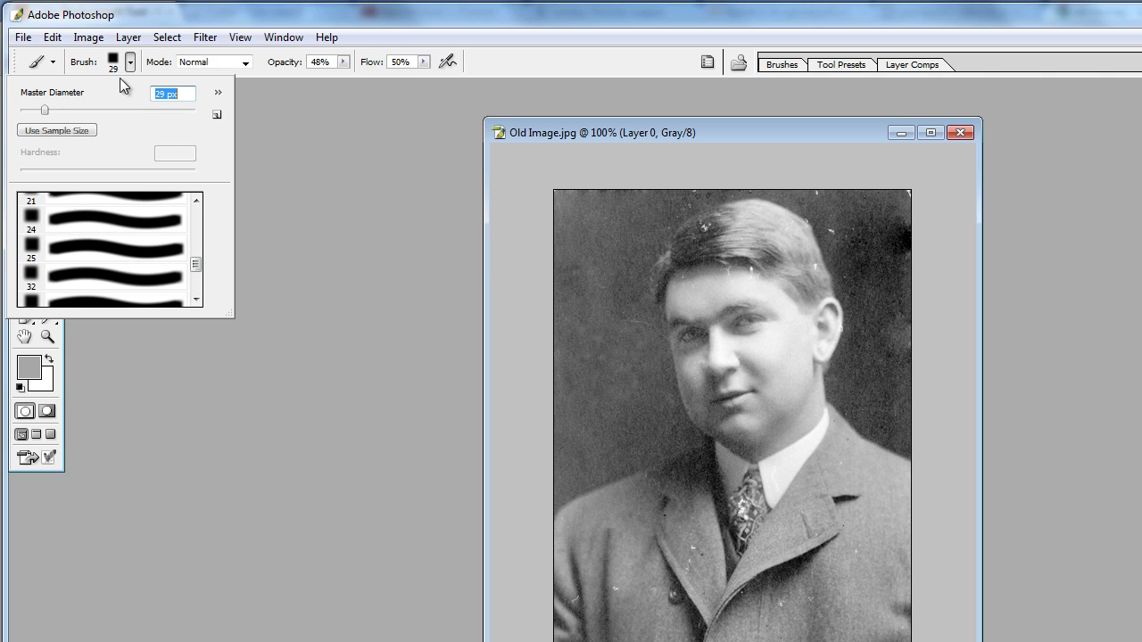
{"action": "left_click", "coordinate": [218, 92]}
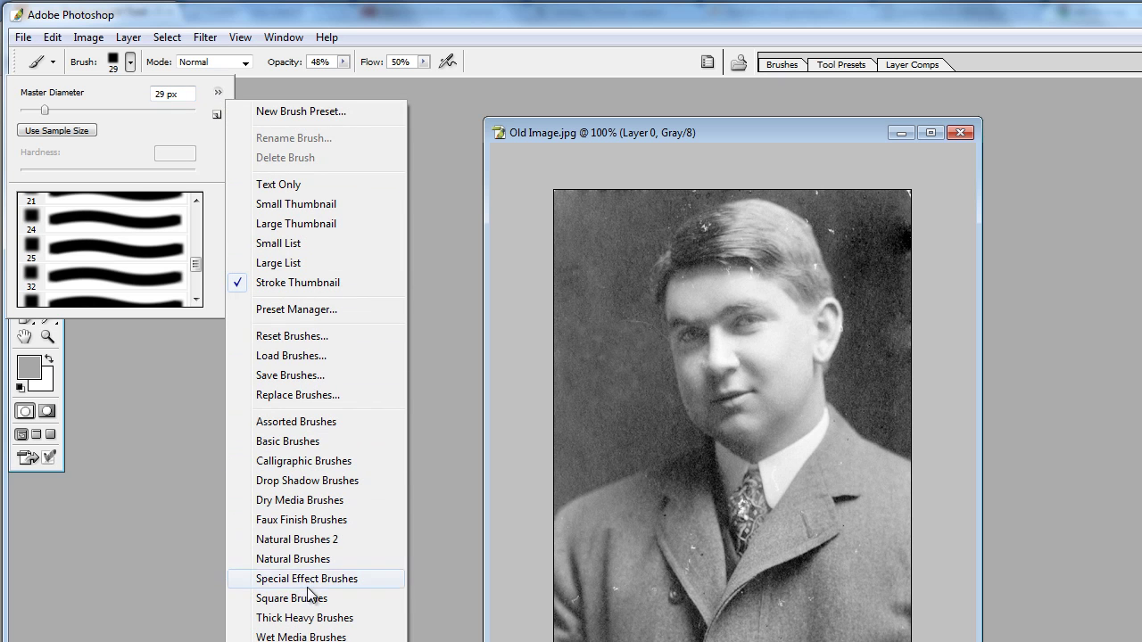
Step: Replace the brush set with Basic Brushes and select the 18 px hard round brush
{"action": "left_click", "coordinate": [293, 440]}
{"action": "mouse_move", "coordinate": [668, 304]}
{"action": "left_mouse_down"}
{"action": "mouse_move", "coordinate": [582, 280]}
{"action": "mouse_move", "coordinate": [605, 277]}
{"action": "left_mouse_up"}
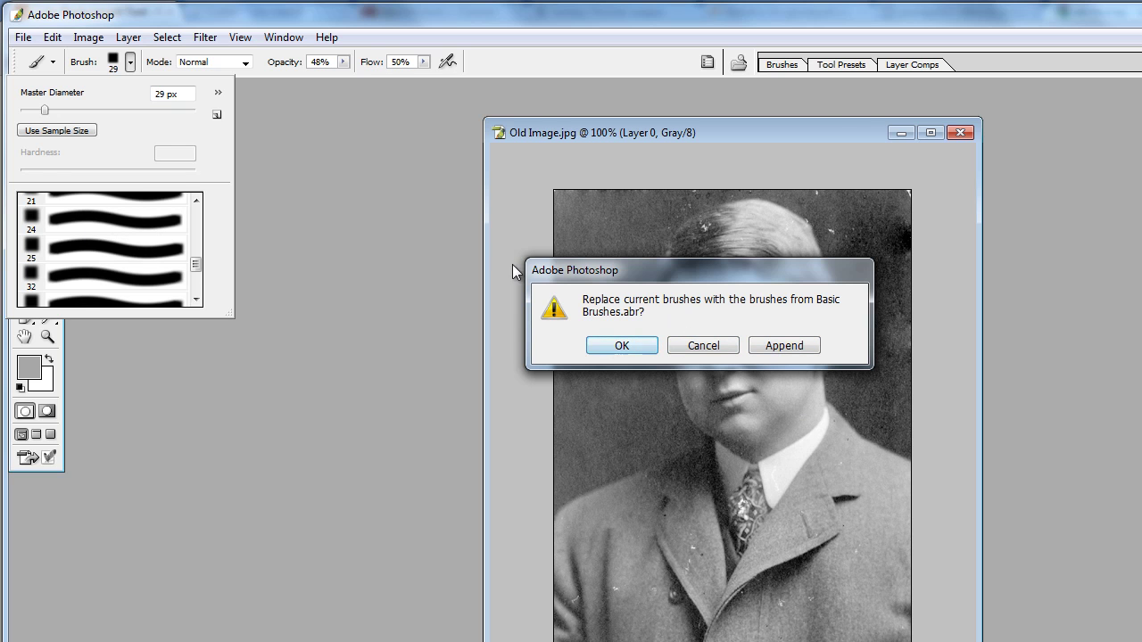
{"action": "left_click", "coordinate": [622, 347]}
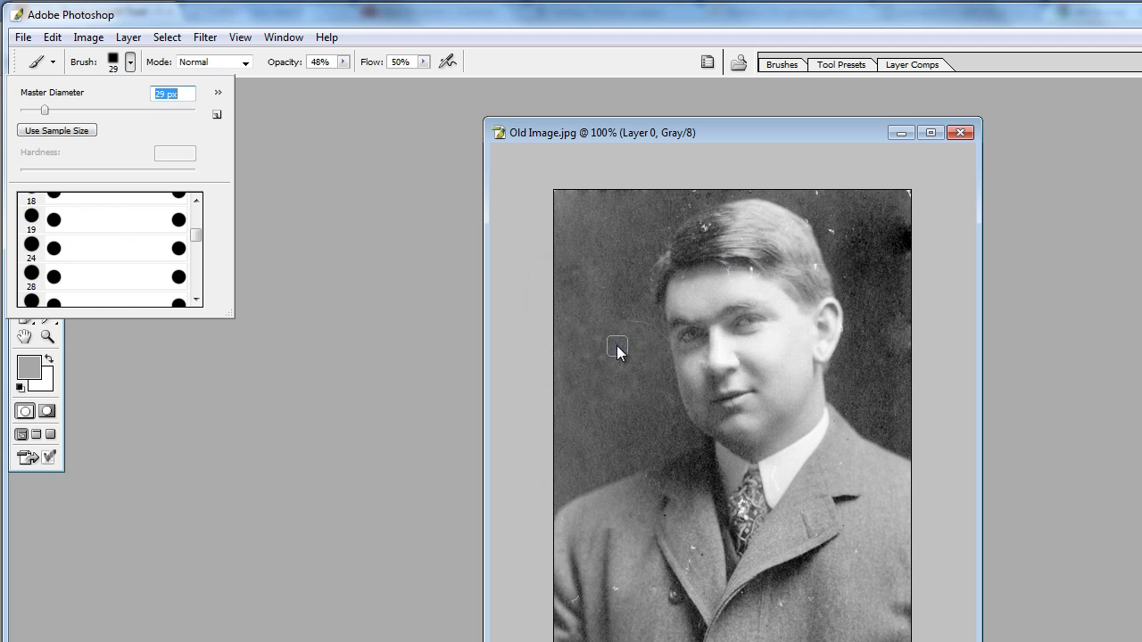
{"action": "scroll", "coordinate": [201, 227], "scroll_direction": "down", "scroll_amount": 5}
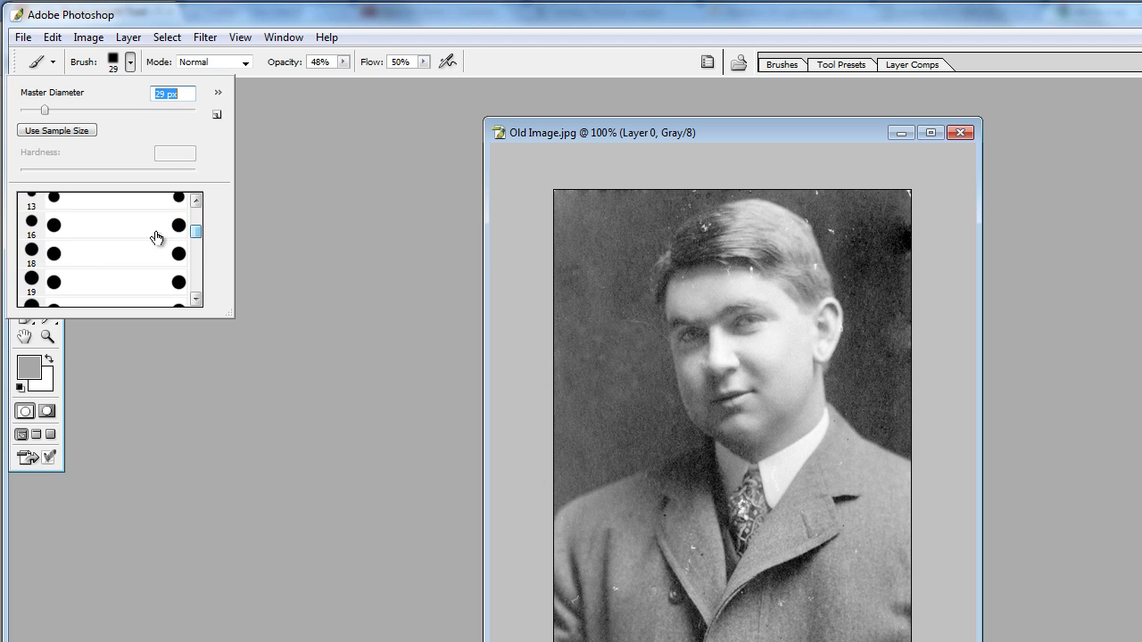
{"action": "left_click", "coordinate": [109, 235]}
{"action": "scroll", "coordinate": [199, 237], "scroll_direction": "down", "scroll_amount": 1}
{"action": "left_click", "coordinate": [125, 240]}
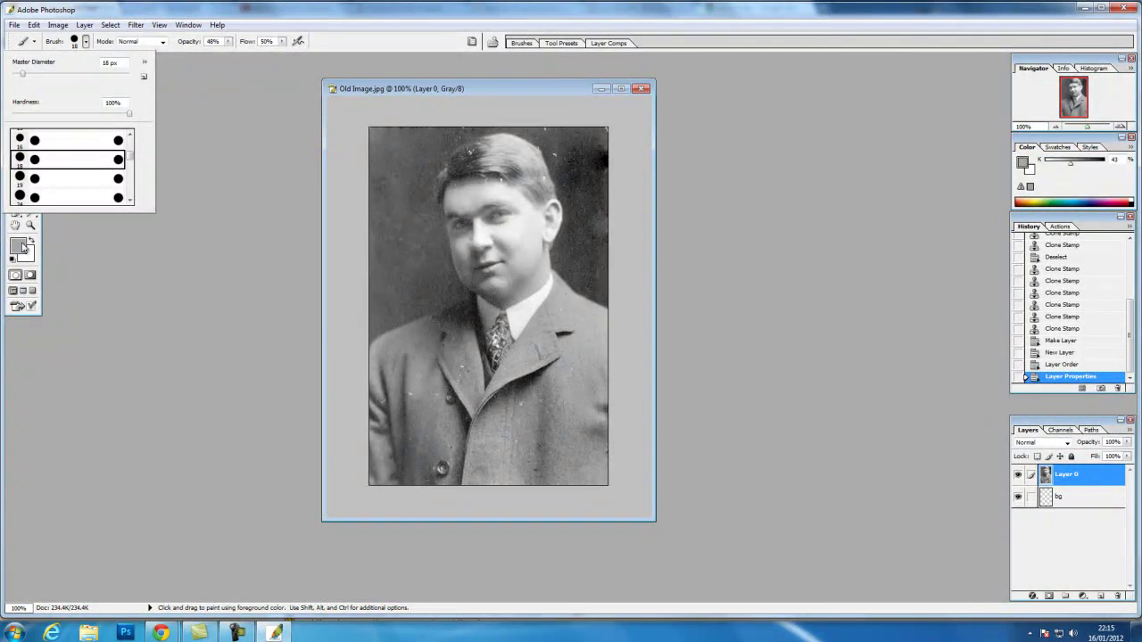
Step: Set the foreground paint colour to bright green 21DA78 after a trial dark green dab
{"action": "left_click", "coordinate": [22, 247]}
{"action": "left_click_drag", "start_coordinate": [571, 301], "coordinate": [553, 333]}
{"action": "left_click", "coordinate": [686, 239]}
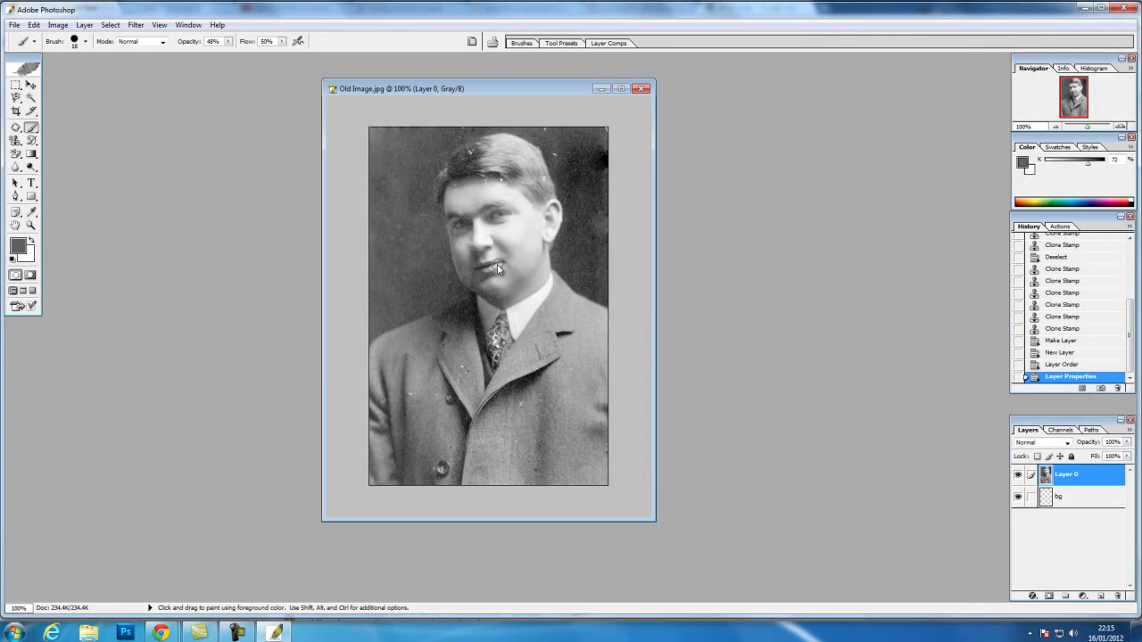
{"action": "left_click", "coordinate": [470, 282]}
{"action": "left_click", "coordinate": [20, 248]}
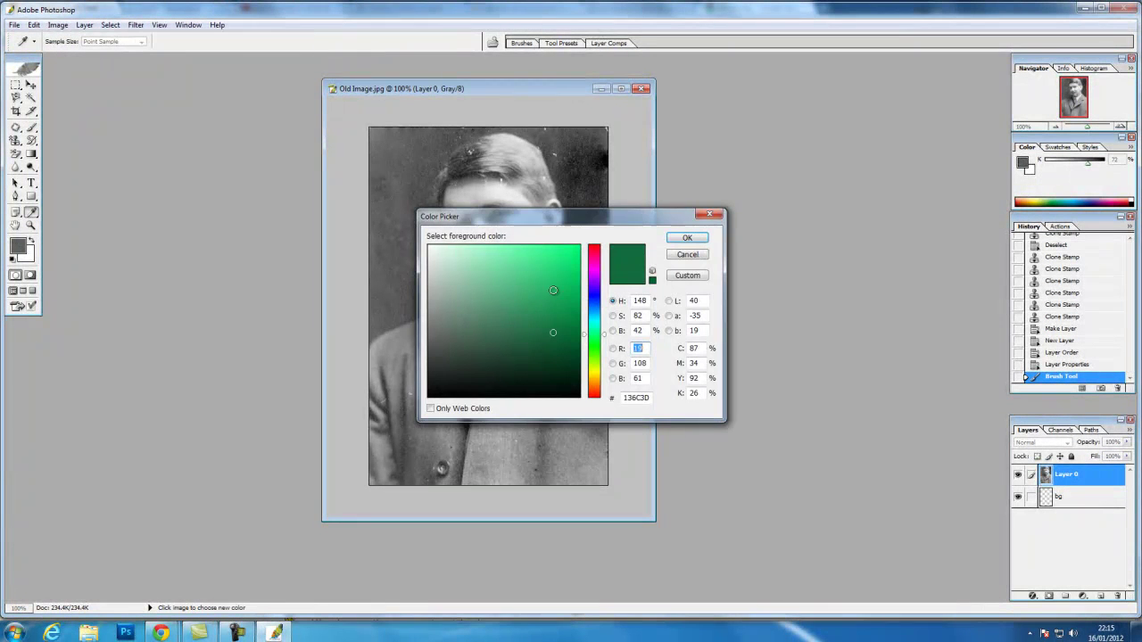
{"action": "left_click_drag", "start_coordinate": [554, 291], "coordinate": [556, 268]}
{"action": "left_click", "coordinate": [687, 237]}
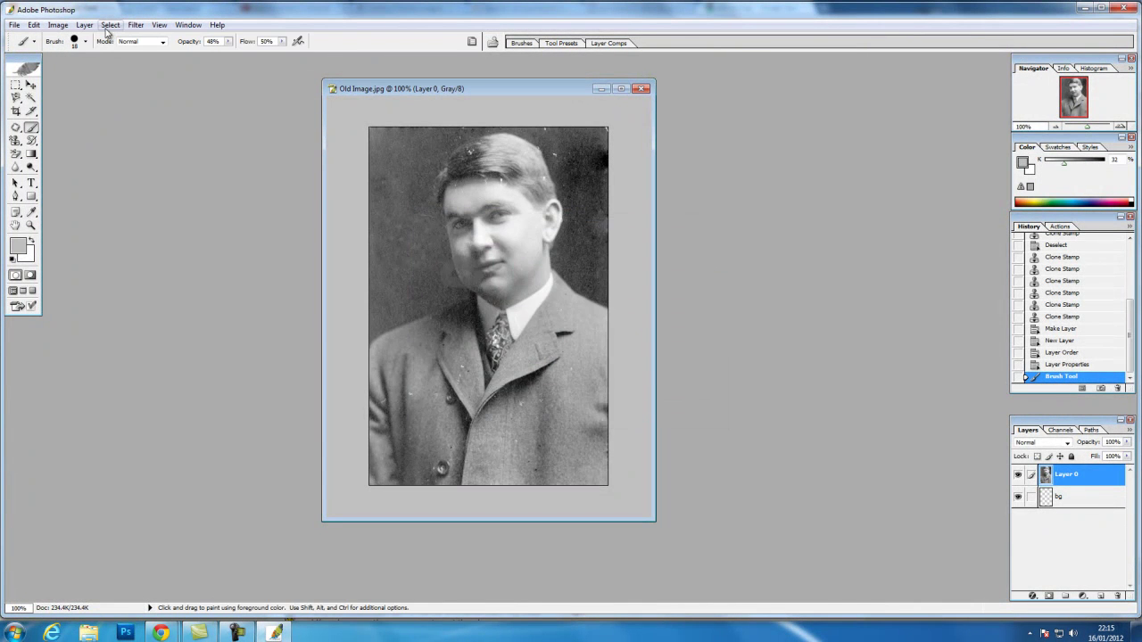
Step: Convert the image to RGB Color mode, merging its layers
{"action": "left_click", "coordinate": [58, 24]}
{"action": "mouse_move", "coordinate": [74, 38]}
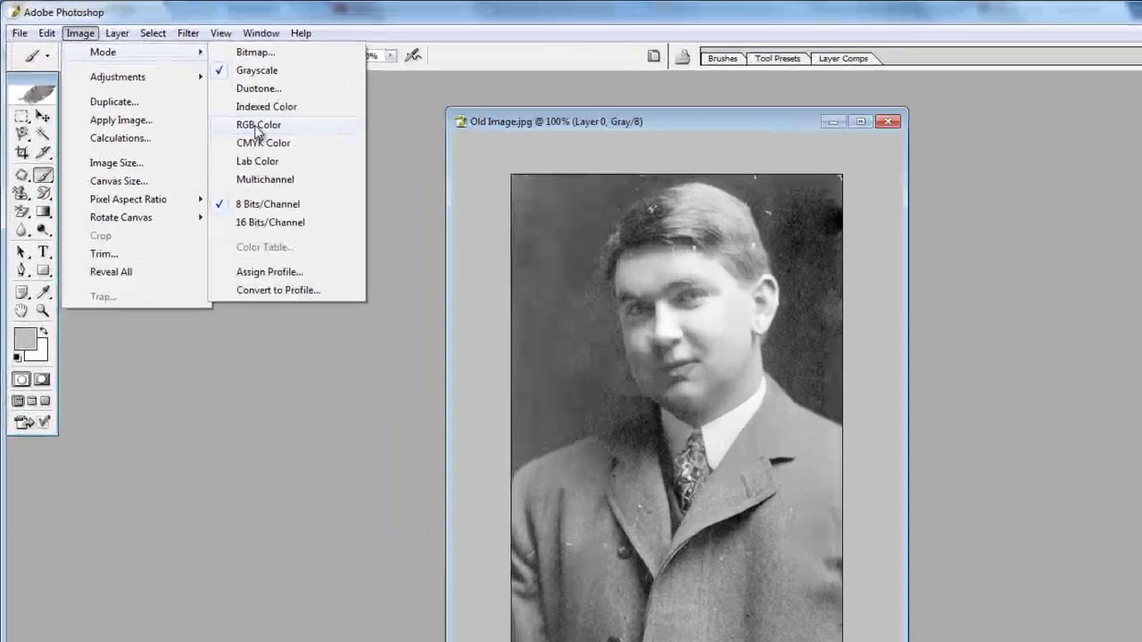
{"action": "left_click", "coordinate": [186, 91]}
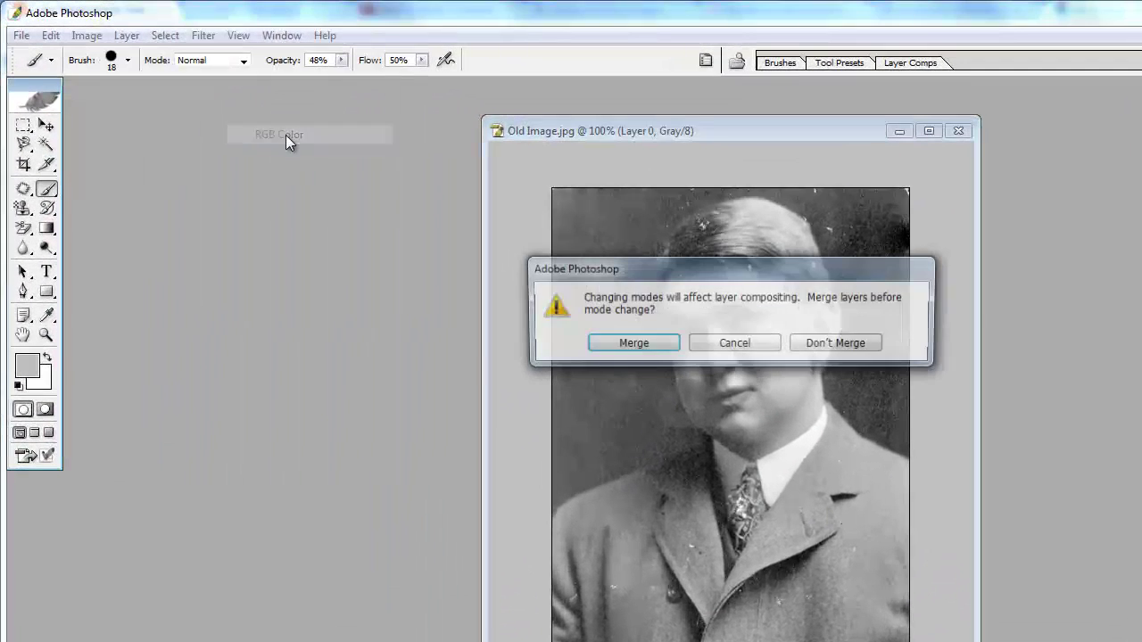
{"action": "left_click", "coordinate": [661, 351]}
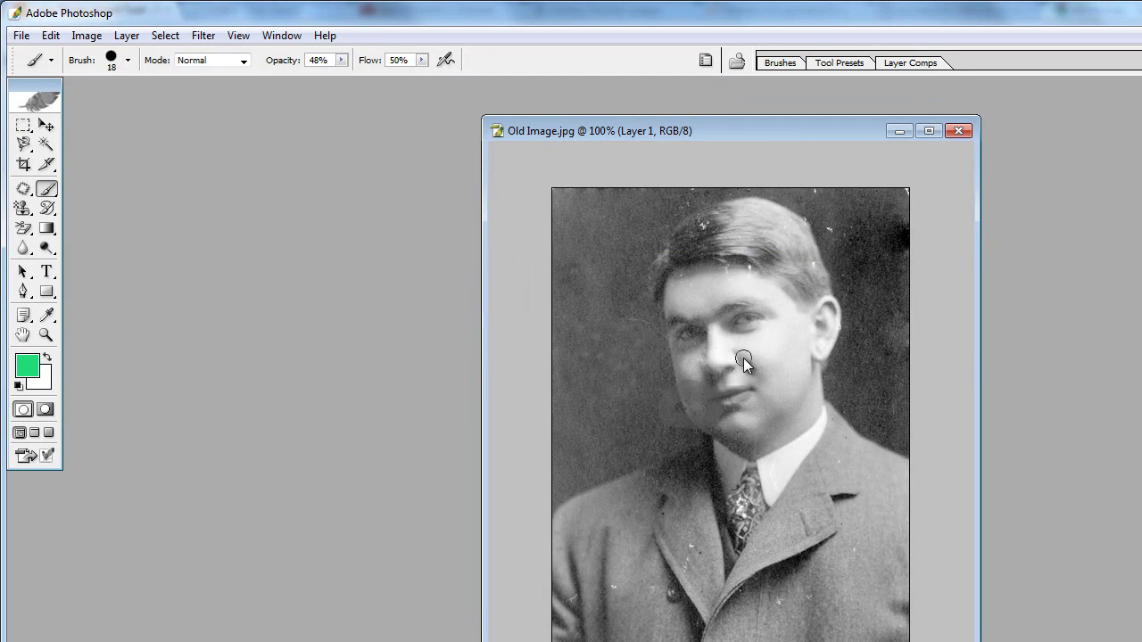
Step: Paint solid green at 100% opacity over the nose, cheeks, eyes, ear and forehead
{"action": "mouse_move", "coordinate": [743, 358]}
{"action": "left_mouse_down"}
{"action": "mouse_move", "coordinate": [683, 374]}
{"action": "mouse_move", "coordinate": [766, 373]}
{"action": "left_mouse_up"}
{"action": "left_click_drag", "start_coordinate": [682, 355], "coordinate": [676, 344]}
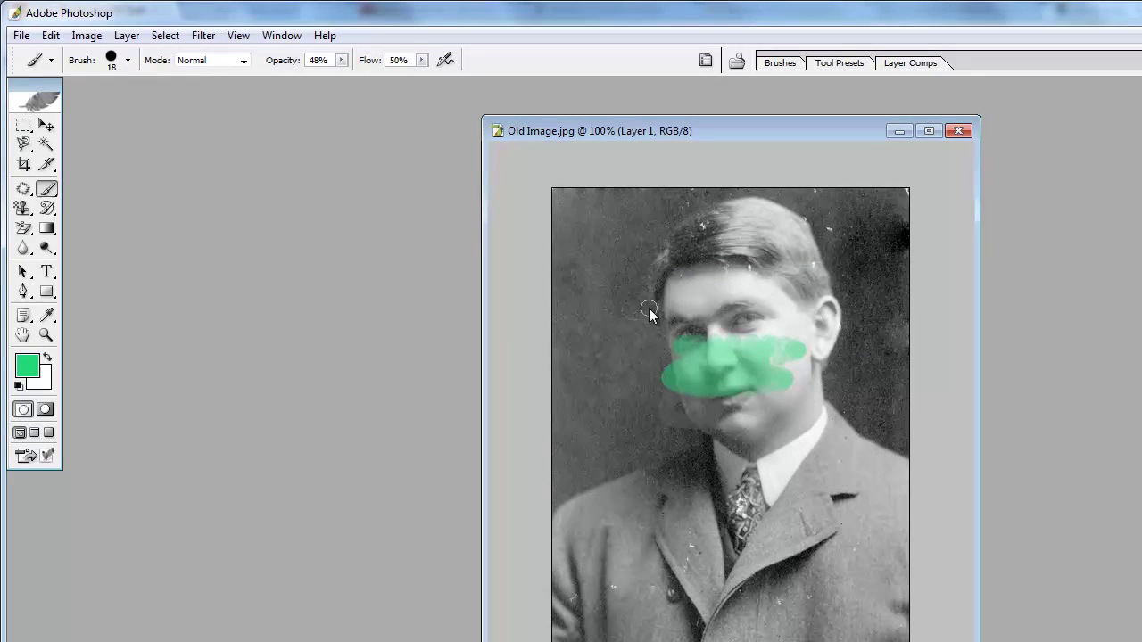
{"action": "left_click", "coordinate": [341, 60]}
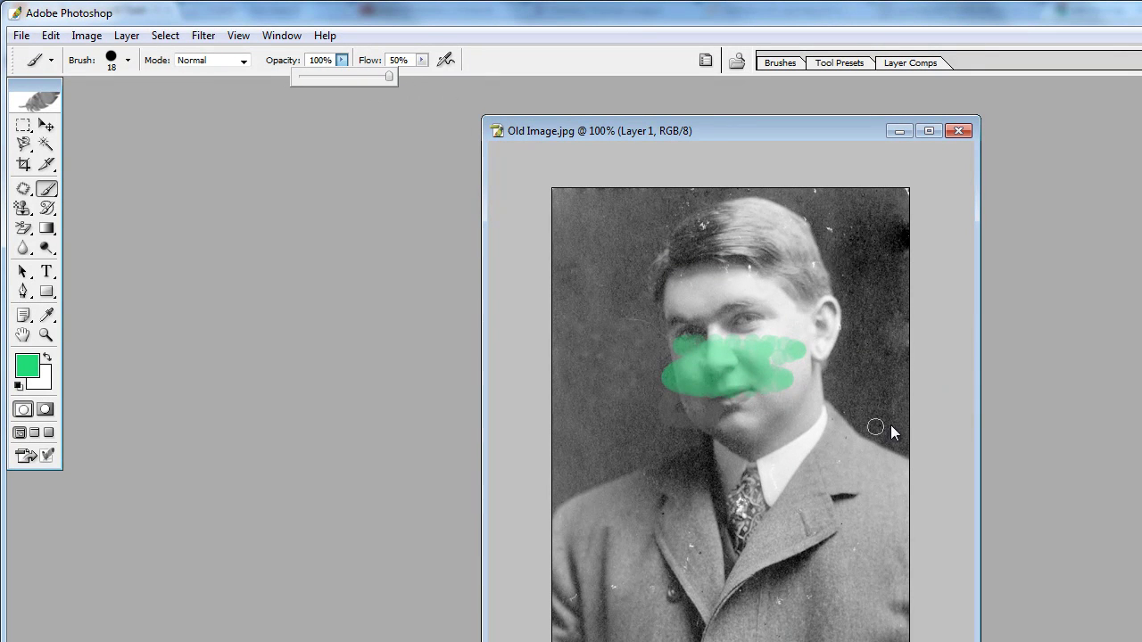
{"action": "mouse_move", "coordinate": [772, 356]}
{"action": "left_mouse_down"}
{"action": "mouse_move", "coordinate": [667, 369]}
{"action": "mouse_move", "coordinate": [695, 358]}
{"action": "left_mouse_up"}
{"action": "mouse_move", "coordinate": [793, 332]}
{"action": "left_mouse_down"}
{"action": "mouse_move", "coordinate": [750, 327]}
{"action": "mouse_move", "coordinate": [824, 338]}
{"action": "mouse_move", "coordinate": [747, 325]}
{"action": "mouse_move", "coordinate": [778, 314]}
{"action": "mouse_move", "coordinate": [653, 303]}
{"action": "mouse_move", "coordinate": [731, 285]}
{"action": "mouse_move", "coordinate": [683, 276]}
{"action": "left_mouse_up"}
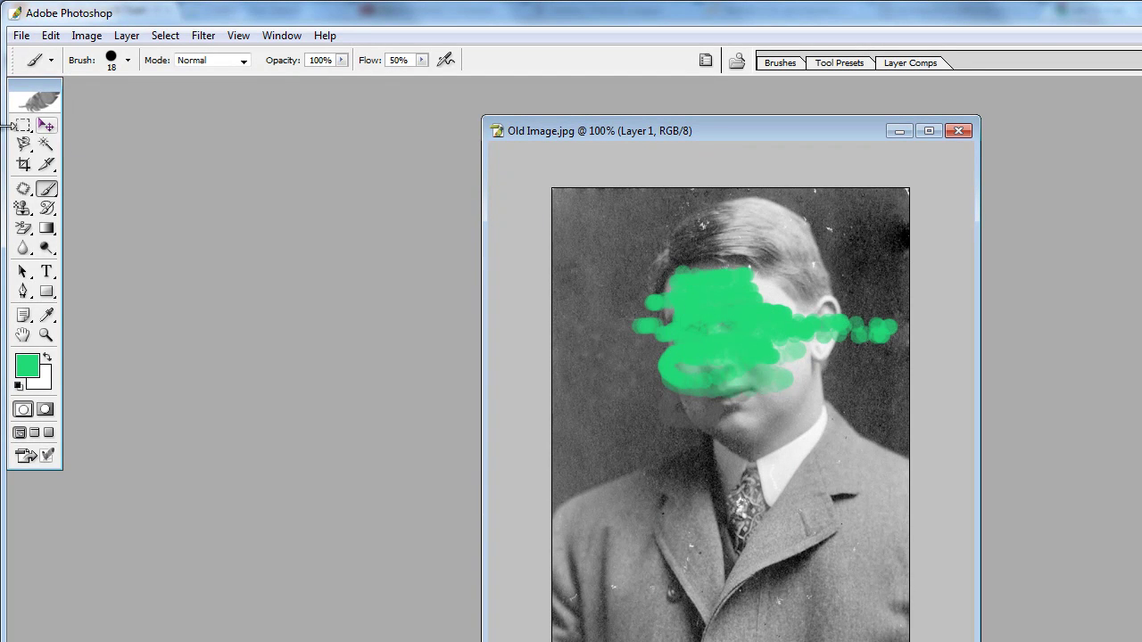
Step: Load the Assorted Brushes set and paint a green 30 px spiral trail from cheek to tie
{"action": "left_click", "coordinate": [112, 64]}
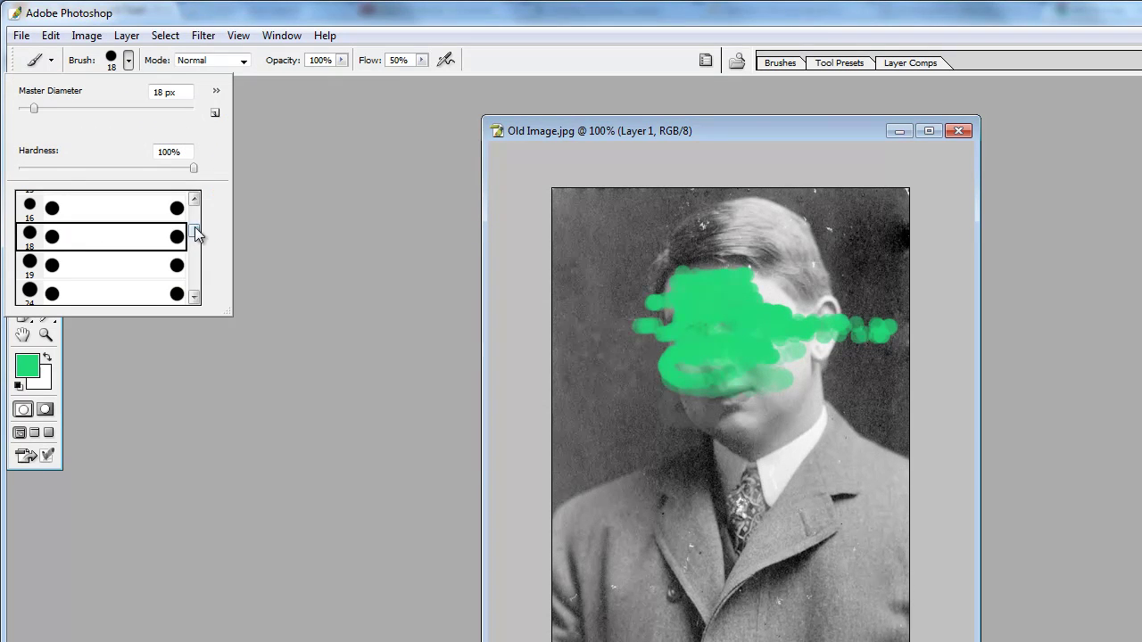
{"action": "left_click_drag", "start_coordinate": [197, 230], "coordinate": [199, 280]}
{"action": "left_click", "coordinate": [113, 239]}
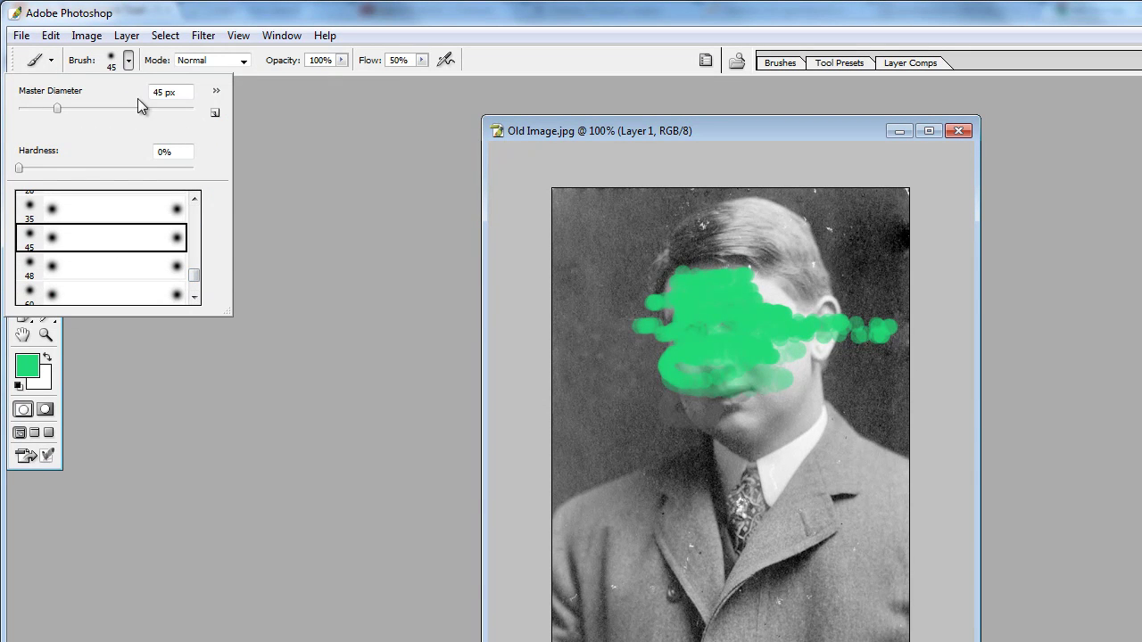
{"action": "left_click", "coordinate": [216, 90]}
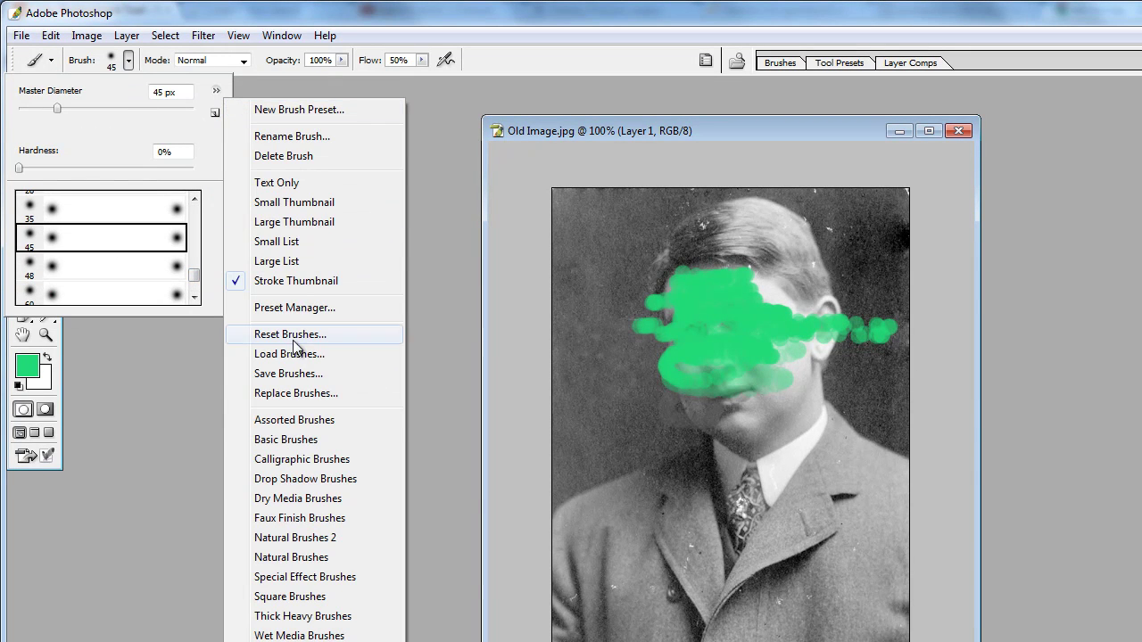
{"action": "left_click", "coordinate": [297, 421]}
{"action": "left_click", "coordinate": [619, 344]}
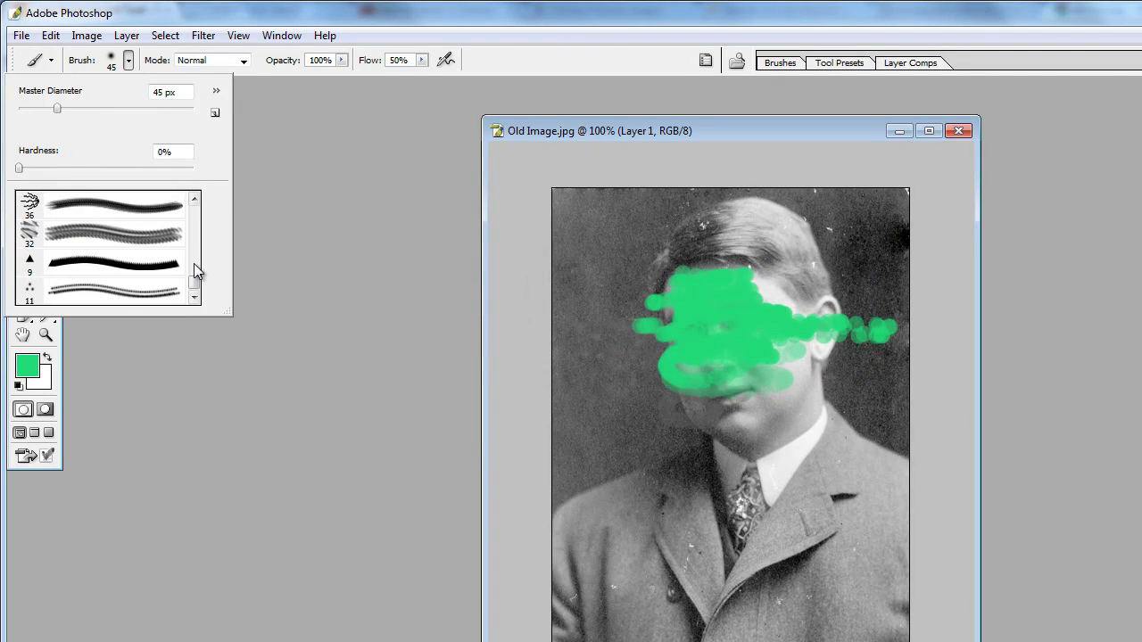
{"action": "left_click_drag", "start_coordinate": [197, 278], "coordinate": [203, 215]}
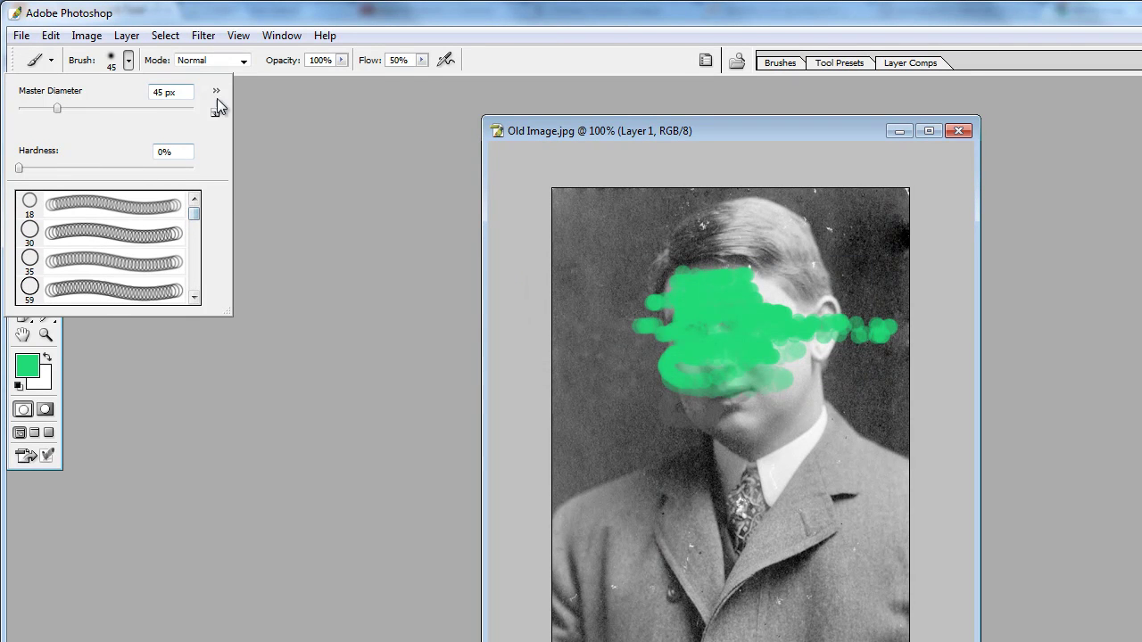
{"action": "left_click", "coordinate": [133, 230]}
{"action": "key", "text": "Return"}
{"action": "mouse_move", "coordinate": [428, 259]}
{"action": "left_mouse_down"}
{"action": "mouse_move", "coordinate": [451, 318]}
{"action": "mouse_move", "coordinate": [442, 341]}
{"action": "mouse_move", "coordinate": [465, 322]}
{"action": "mouse_move", "coordinate": [486, 343]}
{"action": "left_mouse_up"}
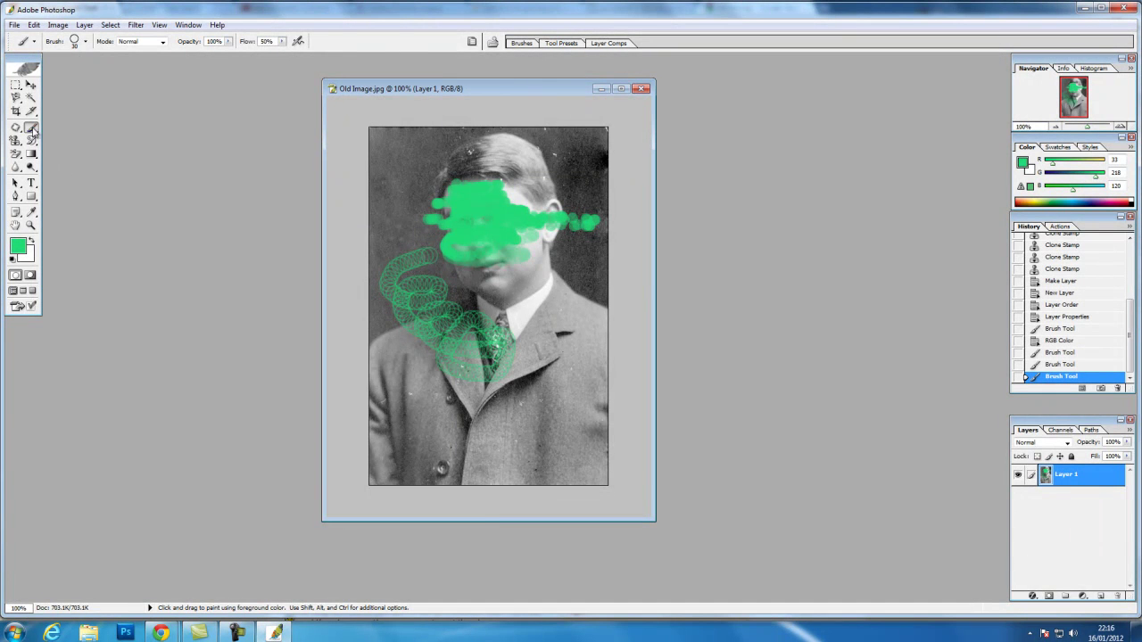
{"action": "left_click_drag", "start_coordinate": [31, 141], "coordinate": [73, 142]}
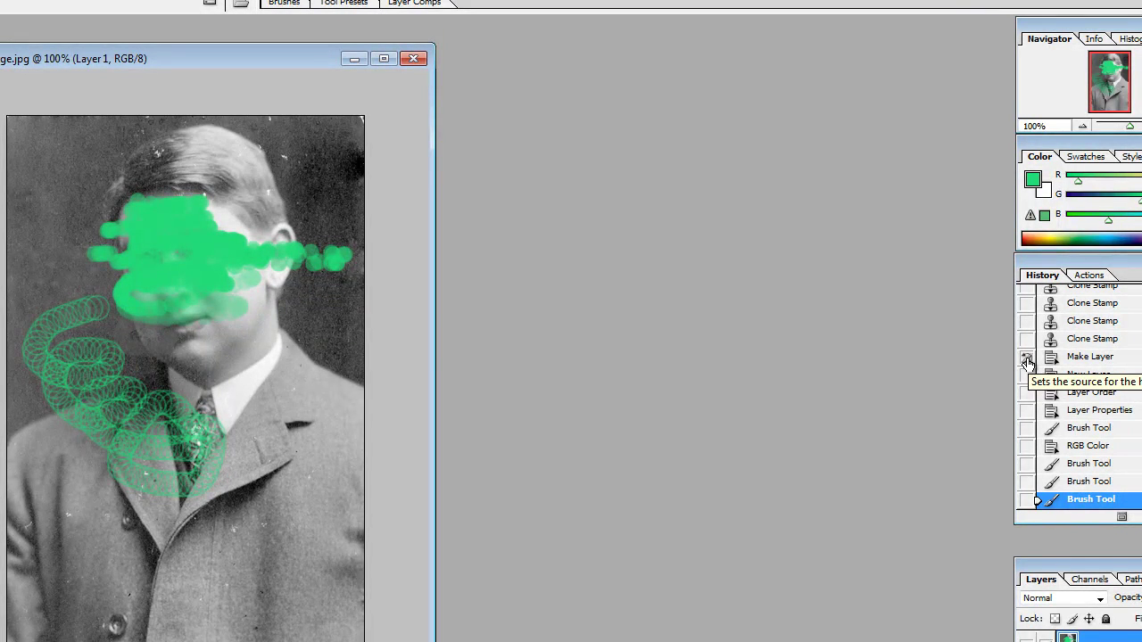
Step: Set History Brush source to Make Layer, convert to Grayscale discarding colour, and restore the eye and brow
{"action": "left_click", "coordinate": [1027, 357]}
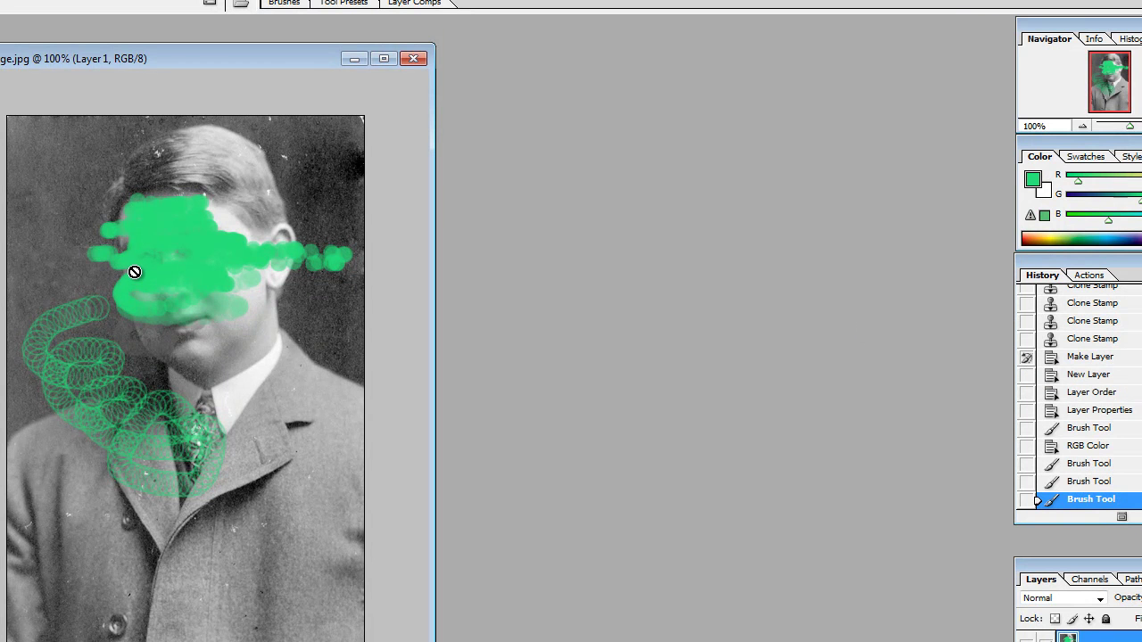
{"action": "left_click", "coordinate": [51, 346]}
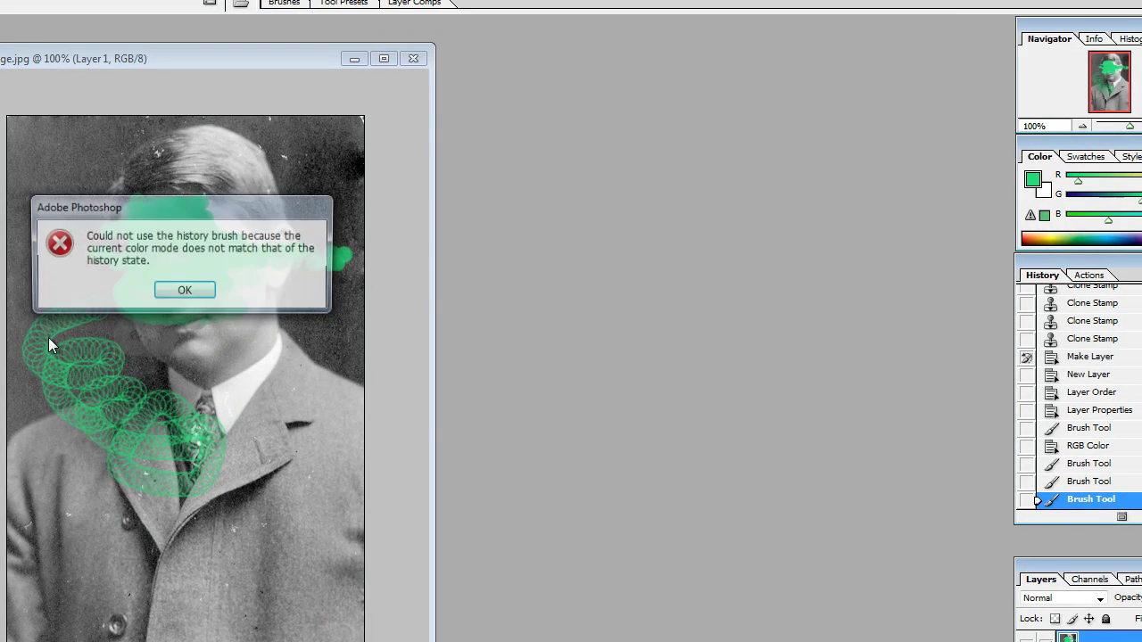
{"action": "left_click", "coordinate": [182, 292]}
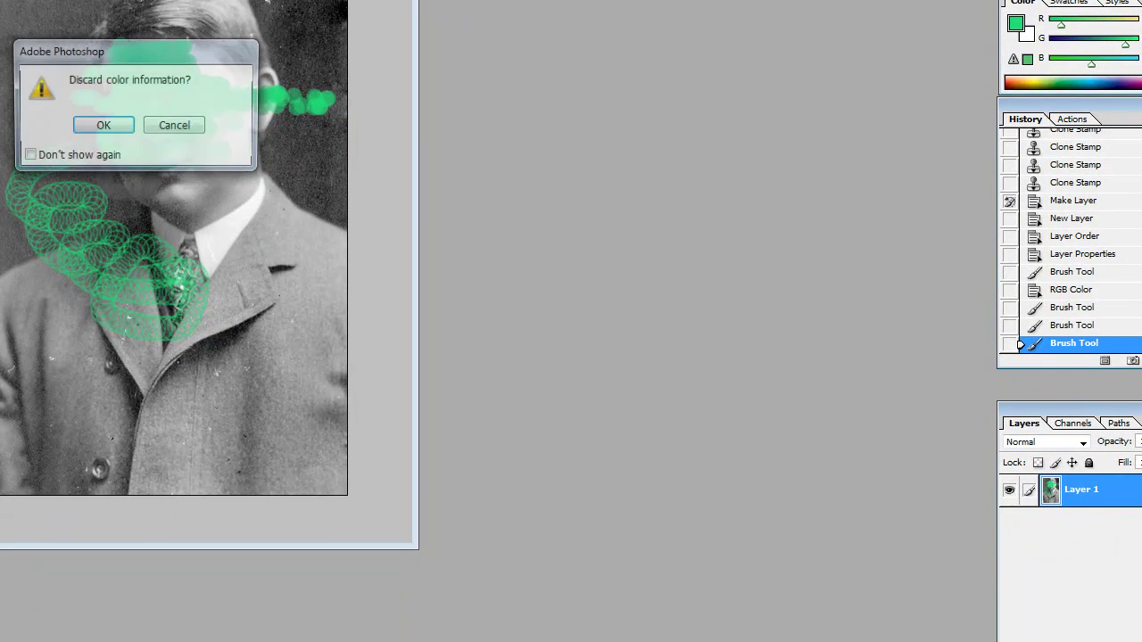
{"action": "left_click", "coordinate": [103, 126]}
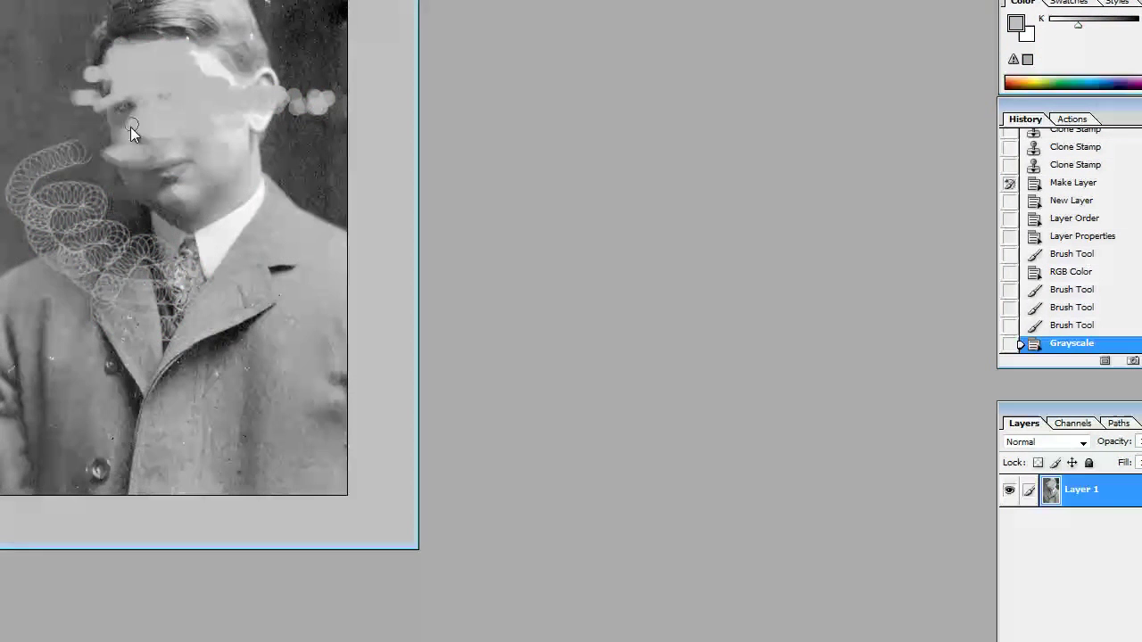
{"action": "mouse_move", "coordinate": [133, 127]}
{"action": "left_mouse_down"}
{"action": "mouse_move", "coordinate": [62, 99]}
{"action": "mouse_move", "coordinate": [170, 58]}
{"action": "left_mouse_up"}
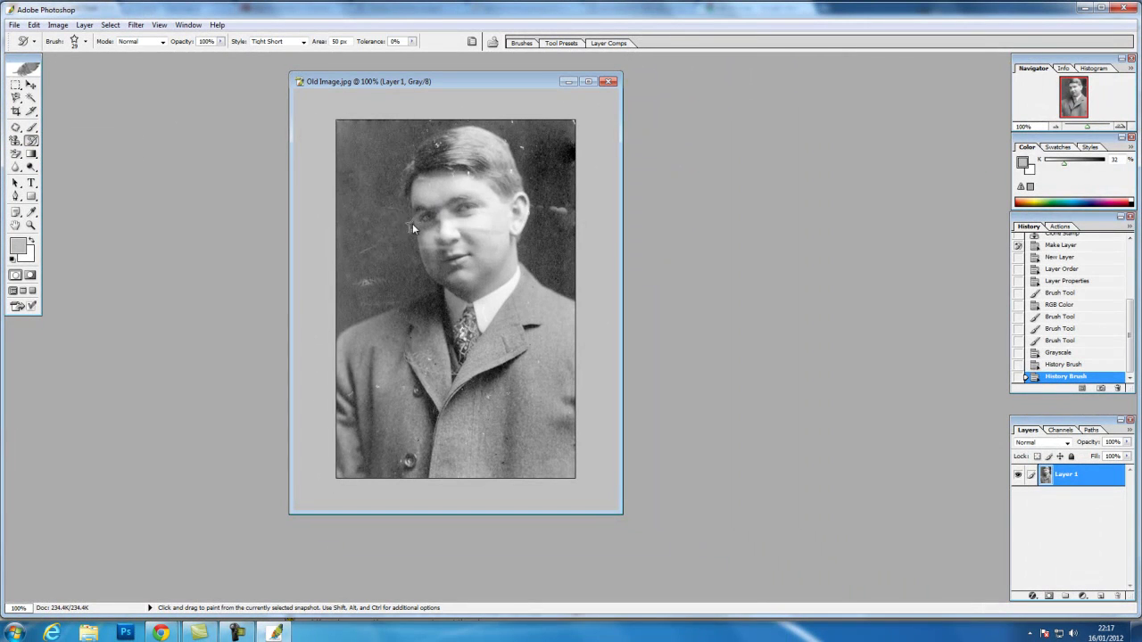
Step: Smear the face and hair with the Art History Brush, then use a 20 px tip on the shoulder and hair
{"action": "mouse_move", "coordinate": [382, 230]}
{"action": "left_mouse_down"}
{"action": "mouse_move", "coordinate": [422, 229]}
{"action": "mouse_move", "coordinate": [467, 255]}
{"action": "mouse_move", "coordinate": [439, 189]}
{"action": "mouse_move", "coordinate": [473, 176]}
{"action": "left_mouse_up"}
{"action": "left_click", "coordinate": [85, 41]}
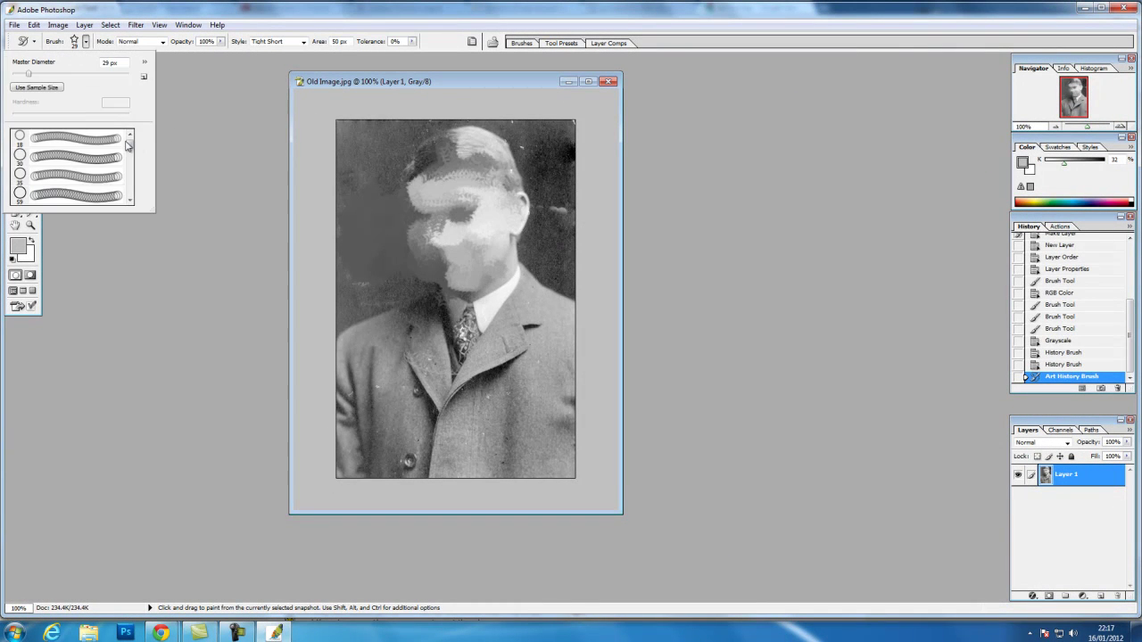
{"action": "left_click_drag", "start_coordinate": [130, 146], "coordinate": [130, 177]}
{"action": "left_click", "coordinate": [107, 178]}
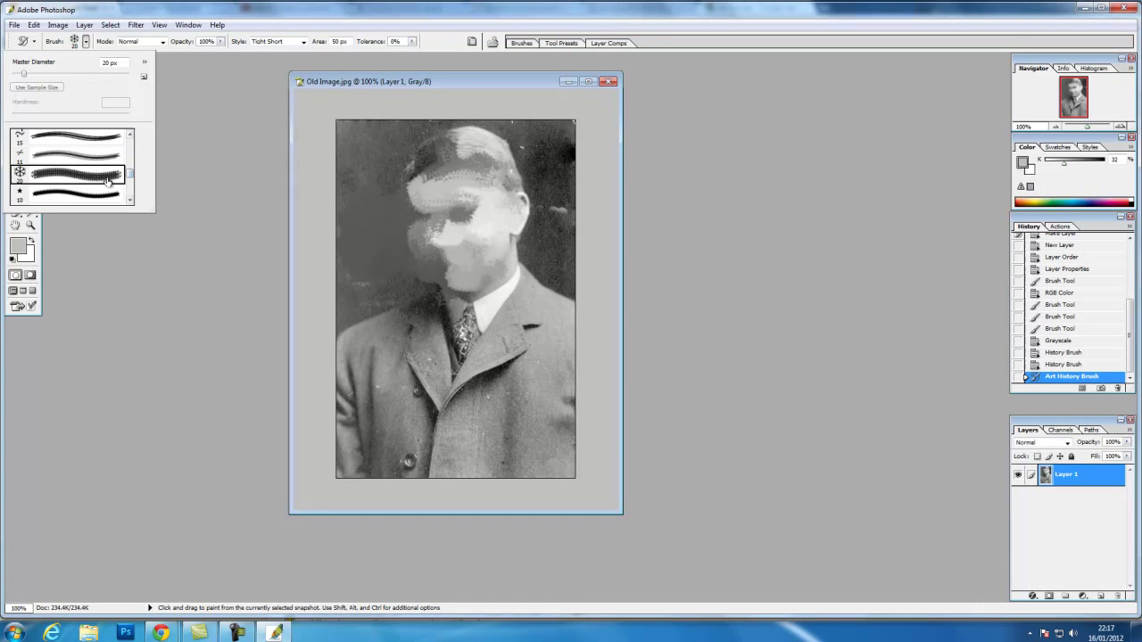
{"action": "left_click", "coordinate": [456, 252]}
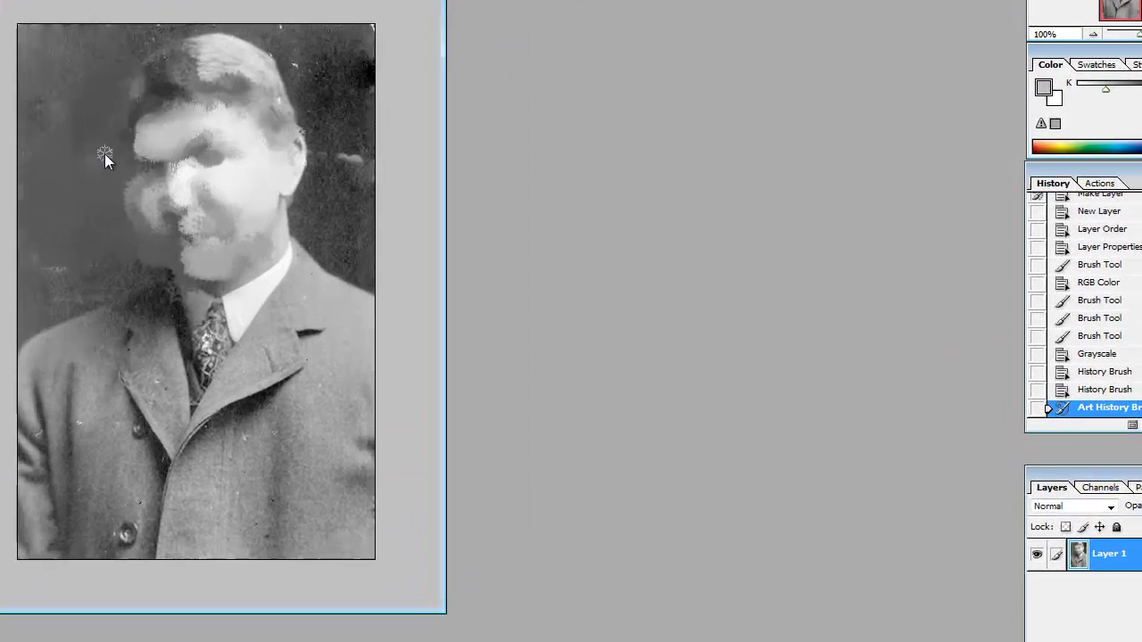
{"action": "mouse_move", "coordinate": [198, 305]}
{"action": "left_mouse_down"}
{"action": "mouse_move", "coordinate": [190, 255]}
{"action": "mouse_move", "coordinate": [78, 306]}
{"action": "mouse_move", "coordinate": [61, 335]}
{"action": "mouse_move", "coordinate": [275, 239]}
{"action": "mouse_move", "coordinate": [330, 268]}
{"action": "mouse_move", "coordinate": [270, 178]}
{"action": "mouse_move", "coordinate": [291, 106]}
{"action": "mouse_move", "coordinate": [229, 50]}
{"action": "mouse_move", "coordinate": [205, 118]}
{"action": "mouse_move", "coordinate": [168, 152]}
{"action": "mouse_move", "coordinate": [121, 147]}
{"action": "left_mouse_up"}
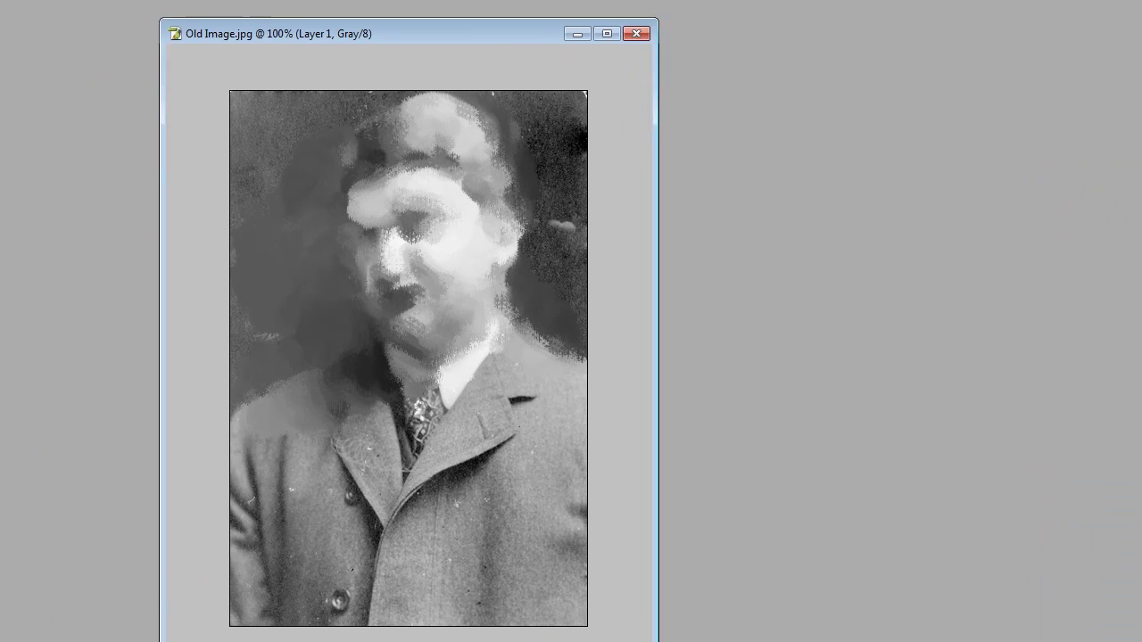